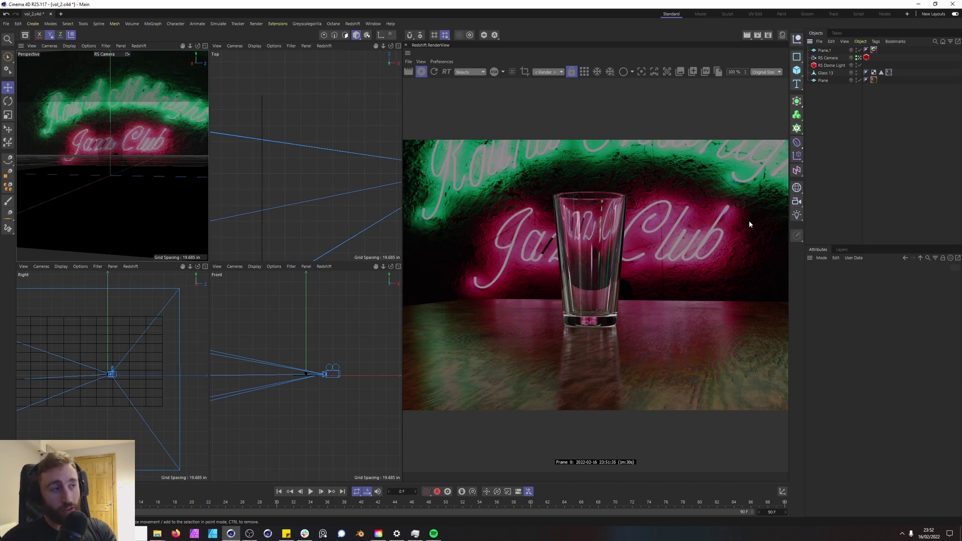
# - Add a Redshift Environment from the Redshift Objects menu
pyautogui.click(353, 24)
pyautogui.moveTo(386, 36)
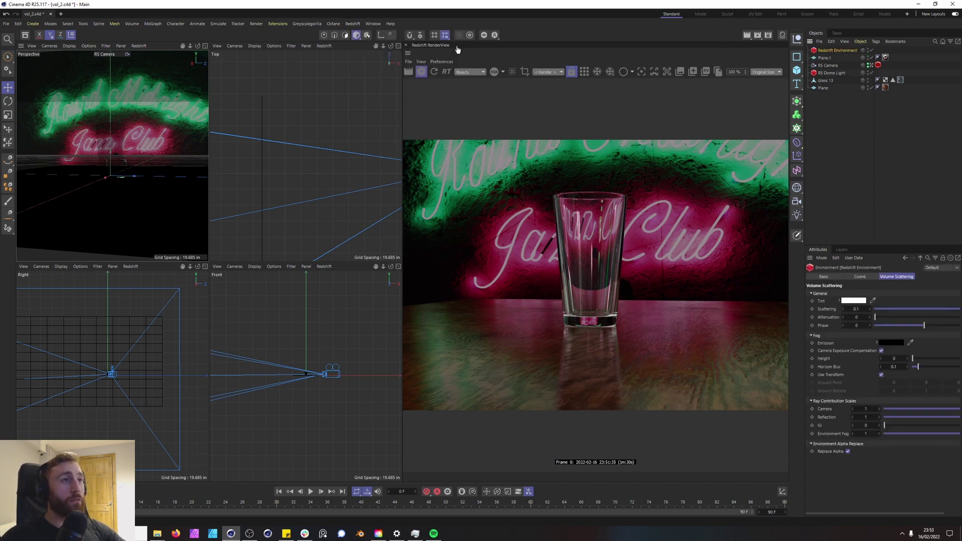
pyautogui.click(441, 47)
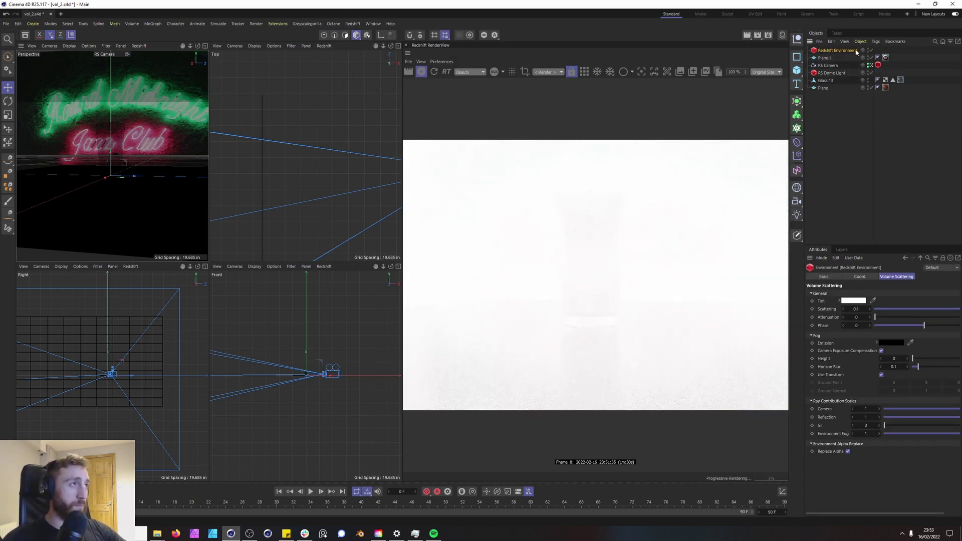
# - Select the Redshift Environment and set its Volume Scattering to 0.001
pyautogui.click(852, 68)
pyautogui.click(843, 50)
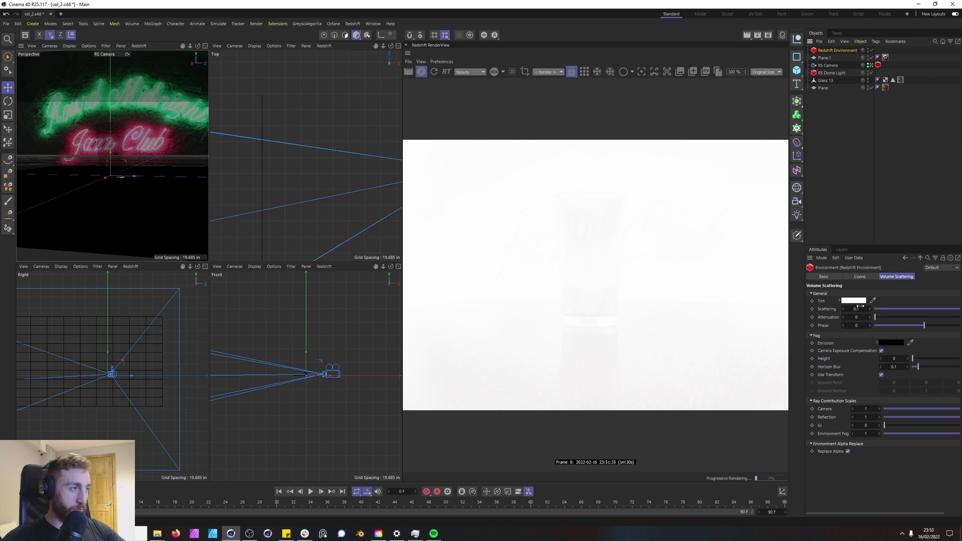
pyautogui.click(858, 309)
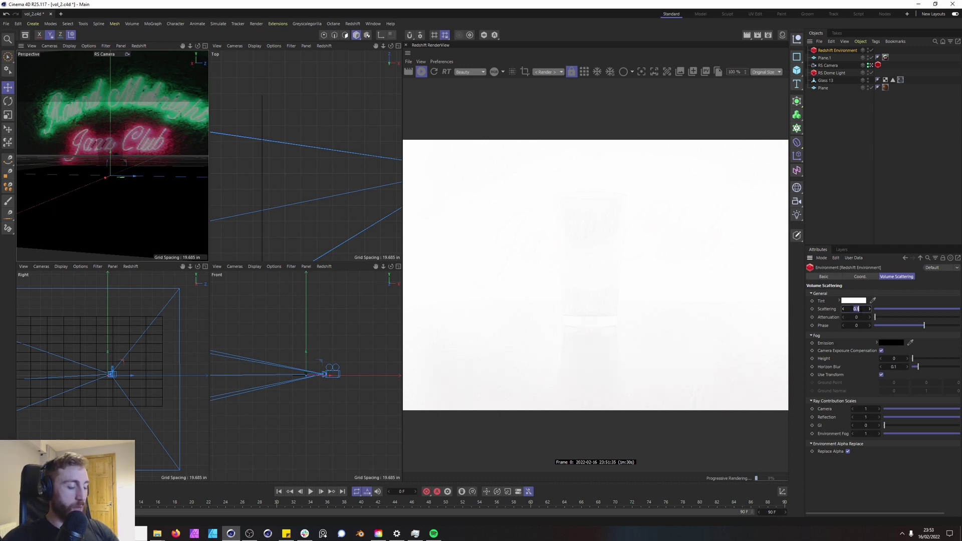
pyautogui.press('BackSpace')
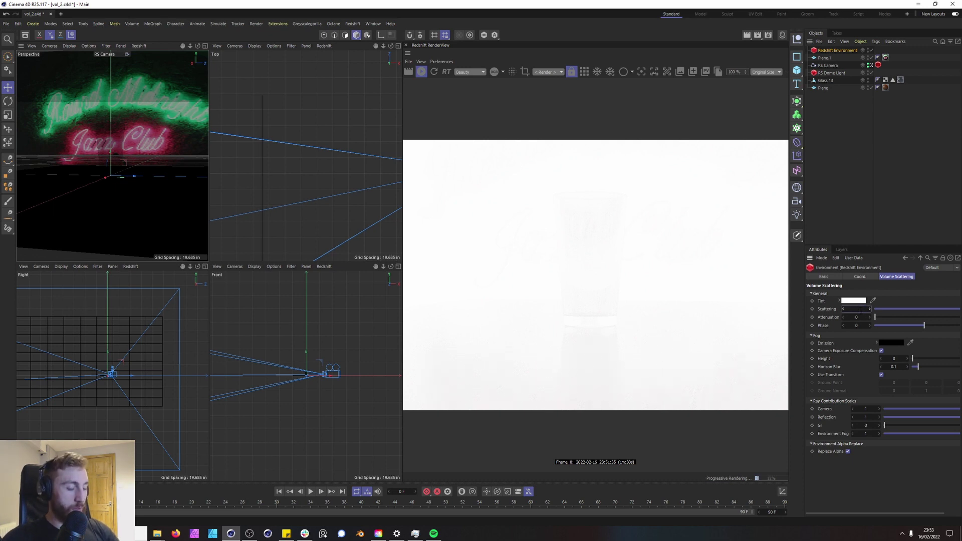
pyautogui.write('0.001')
pyautogui.press('Return')
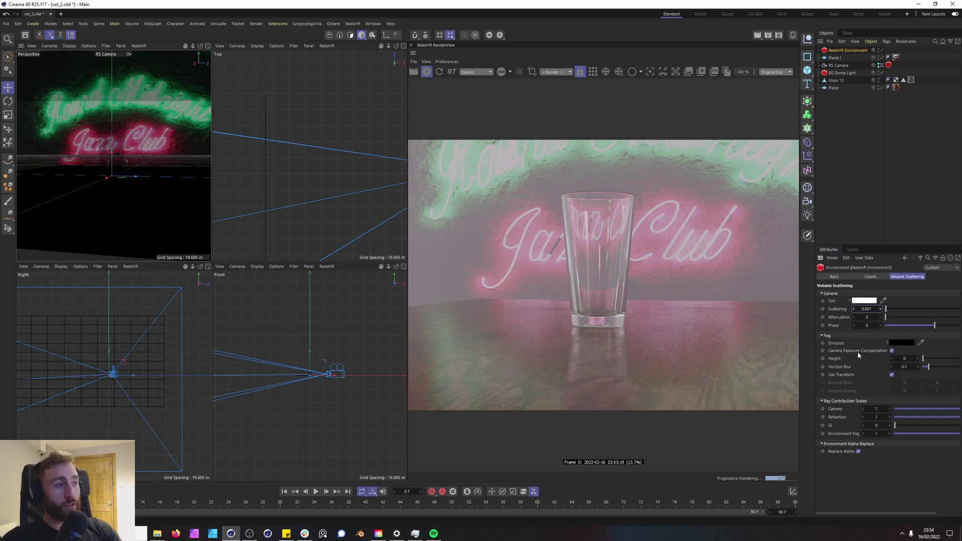
# - Set the fog emission colour to pure red
pyautogui.click(902, 343)
pyautogui.moveTo(853, 393); pyautogui.dragTo(669, 330)
pyautogui.click(729, 339)
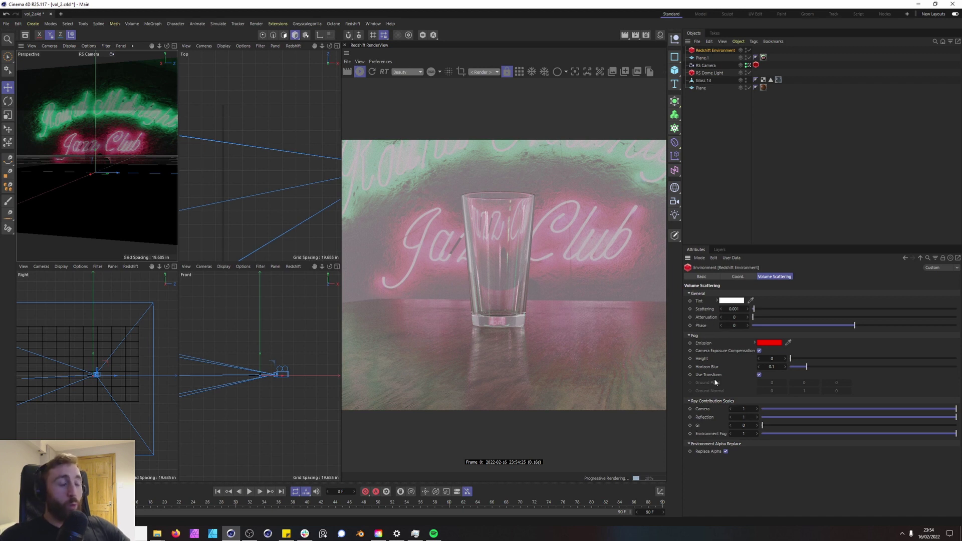
# - Set attenuation to 0.25 and raise the fog height to about 25
pyautogui.doubleClick(734, 317)
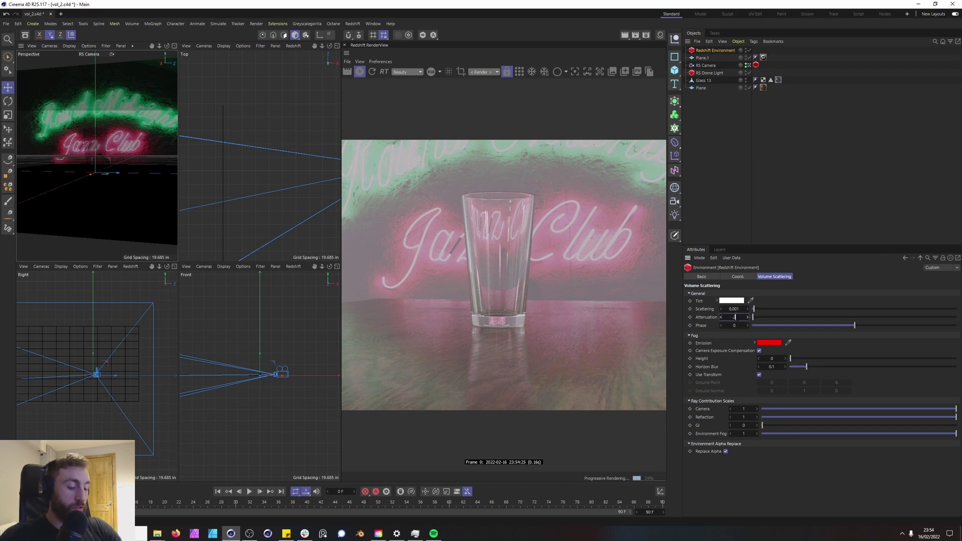
pyautogui.write('.25')
pyautogui.press('Return')
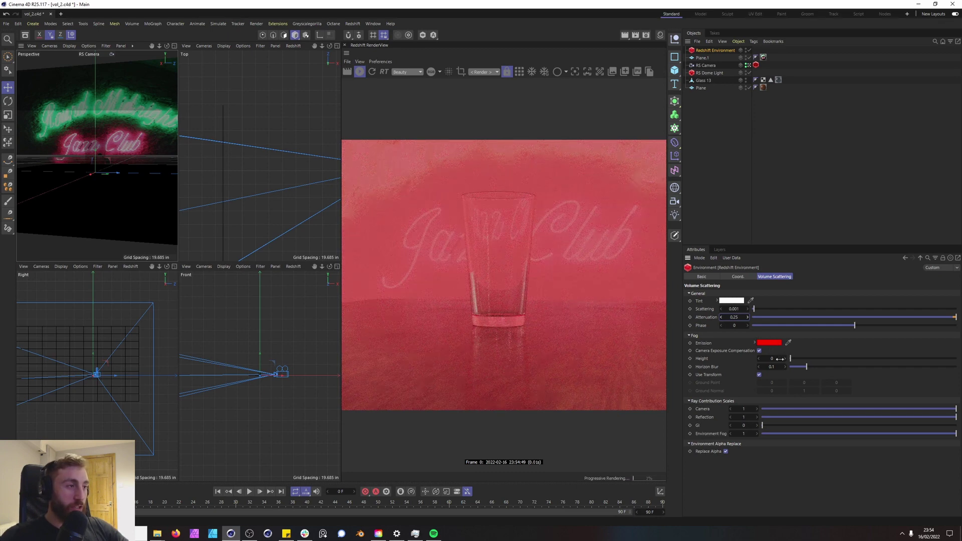
pyautogui.moveTo(792, 359); pyautogui.dragTo(831, 360)
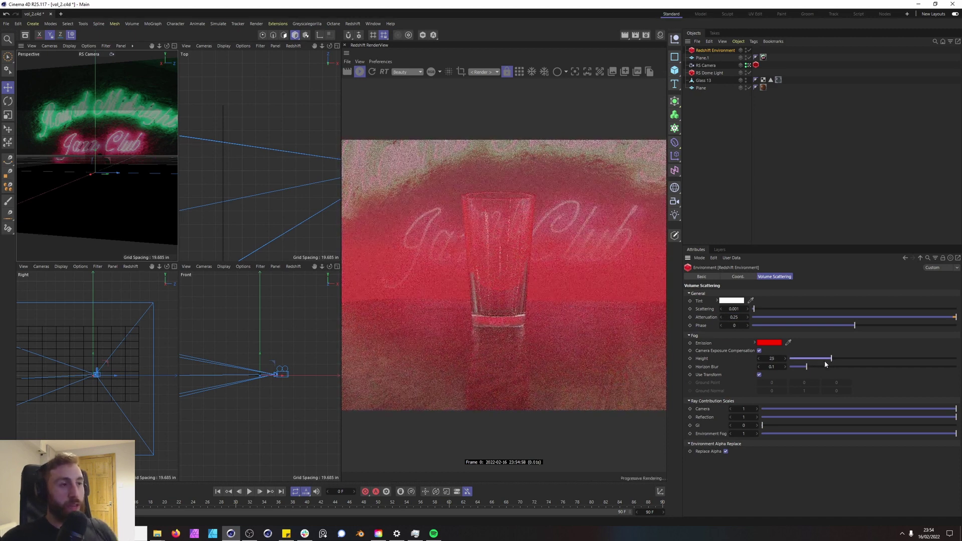
# - Disable Use Transform and adjust the fog ground point Y value
pyautogui.click(759, 374)
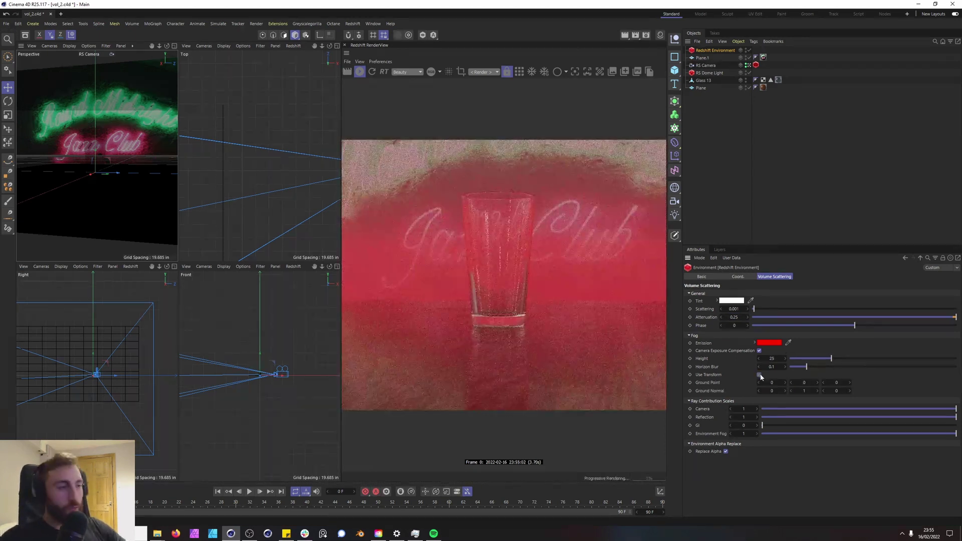
pyautogui.doubleClick(804, 383)
pyautogui.write('7')
pyautogui.press('Return')
pyautogui.write('28')
pyautogui.press('Return')
pyautogui.moveTo(804, 383); pyautogui.dragTo(779, 382)
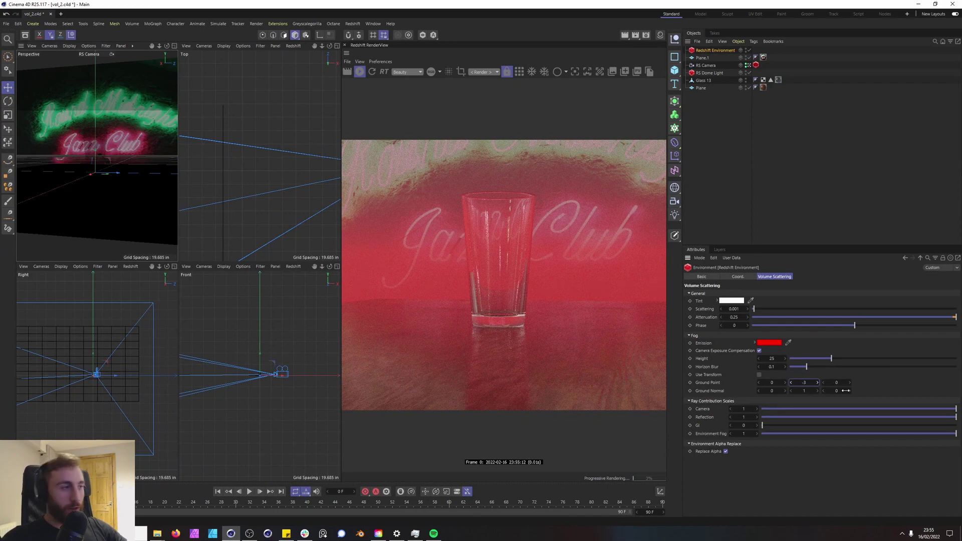
# - Edit the ground normal Y value and lower the fog height to 2
pyautogui.click(804, 391)
pyautogui.write('0')
pyautogui.press('Tab')
pyautogui.write('1')
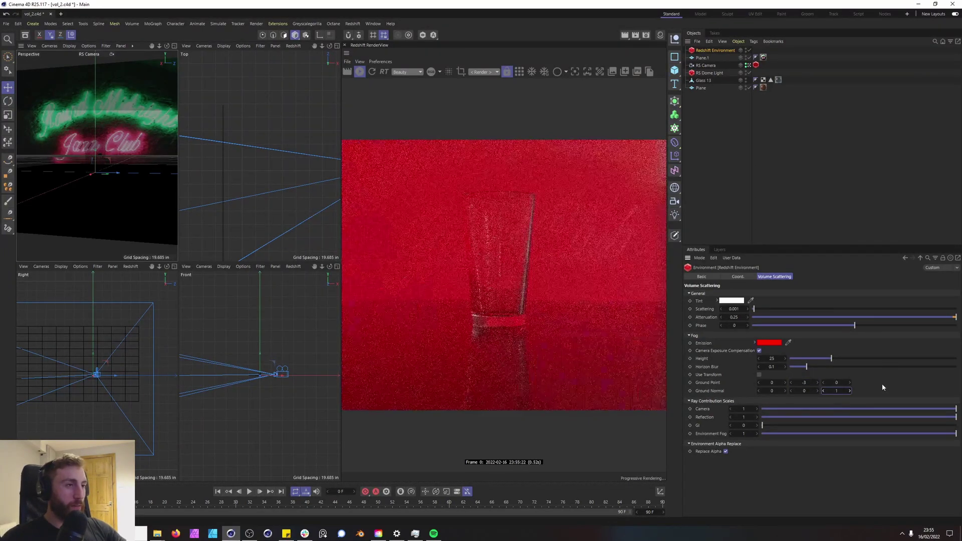
pyautogui.moveTo(831, 359); pyautogui.dragTo(793, 359)
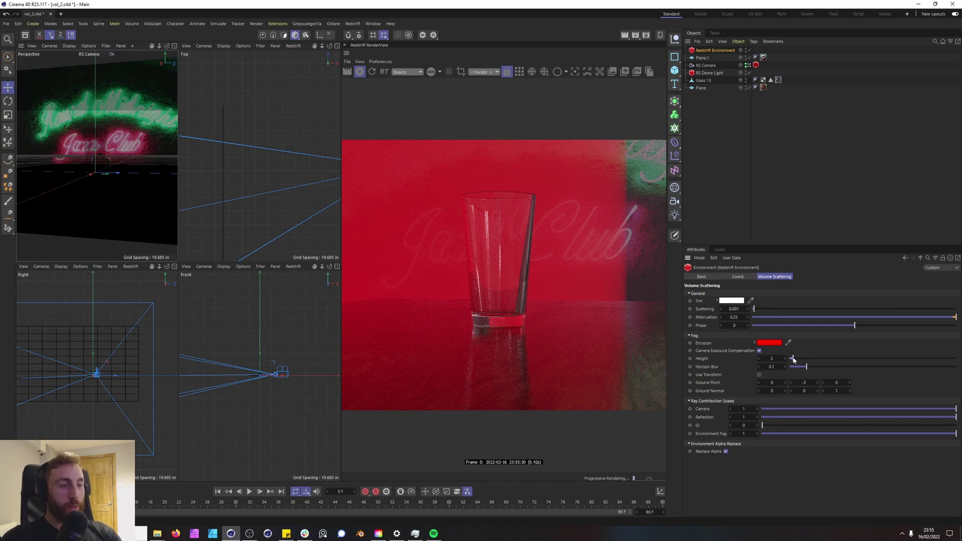
# - Set the ground normal Y back to 1 and the ground point Y to 0
pyautogui.doubleClick(804, 391)
pyautogui.write('1')
pyautogui.press('Tab')
pyautogui.doubleClick(805, 383)
pyautogui.write('0')
pyautogui.press('Return')
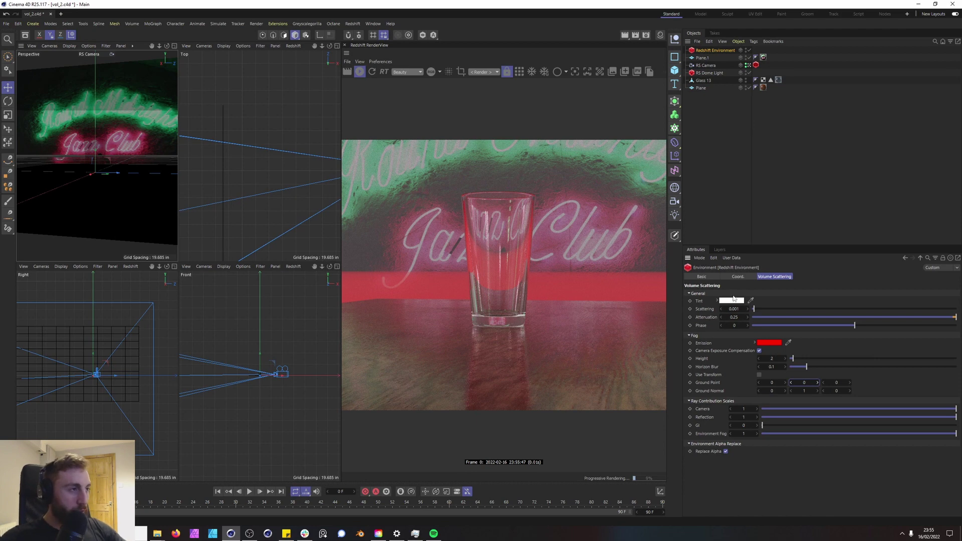
# - Shift the fog emission colour towards pink and raise the fog height to 19
pyautogui.click(771, 343)
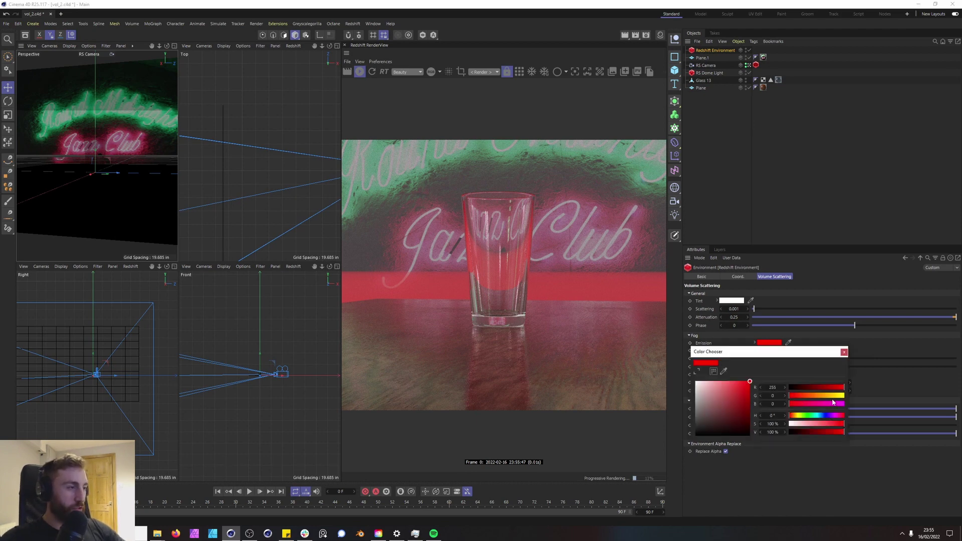
pyautogui.click(813, 404)
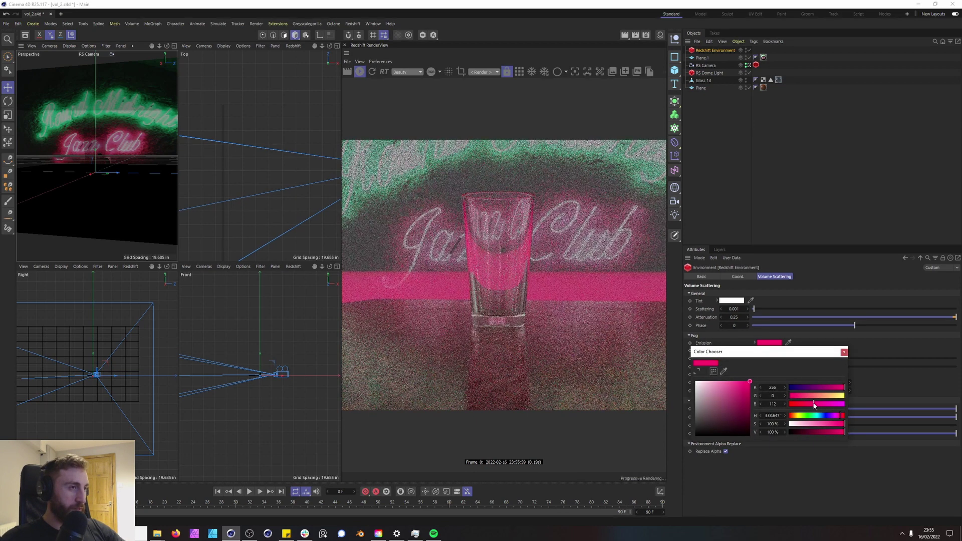
pyautogui.click(844, 351)
pyautogui.moveTo(801, 359); pyautogui.dragTo(821, 359)
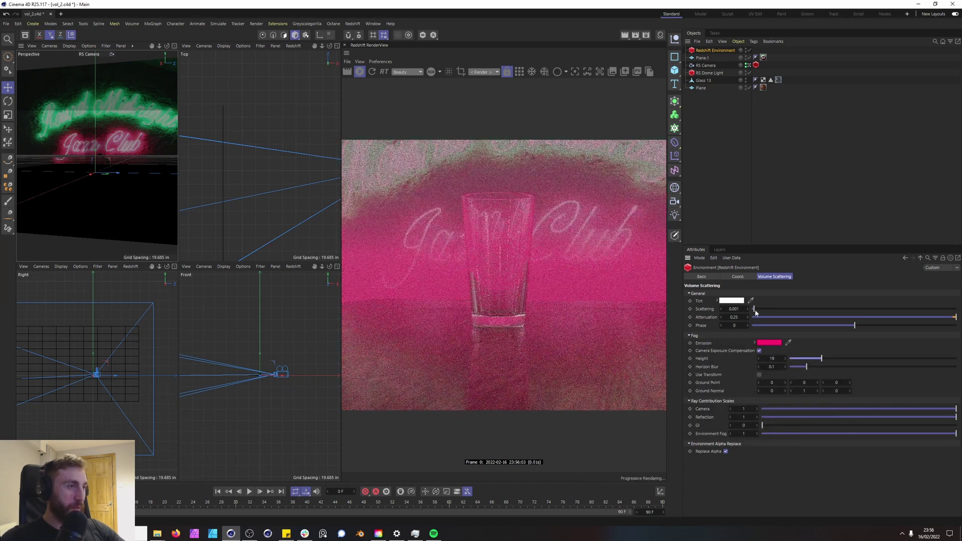
# - Set the volume scattering value to 0.1
pyautogui.doubleClick(734, 308)
pyautogui.write('.0')
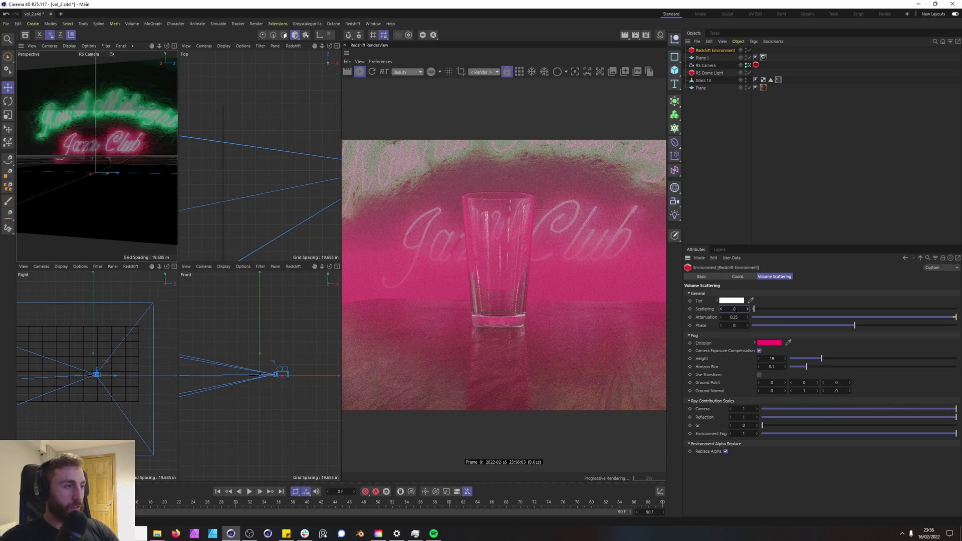
pyautogui.write('01')
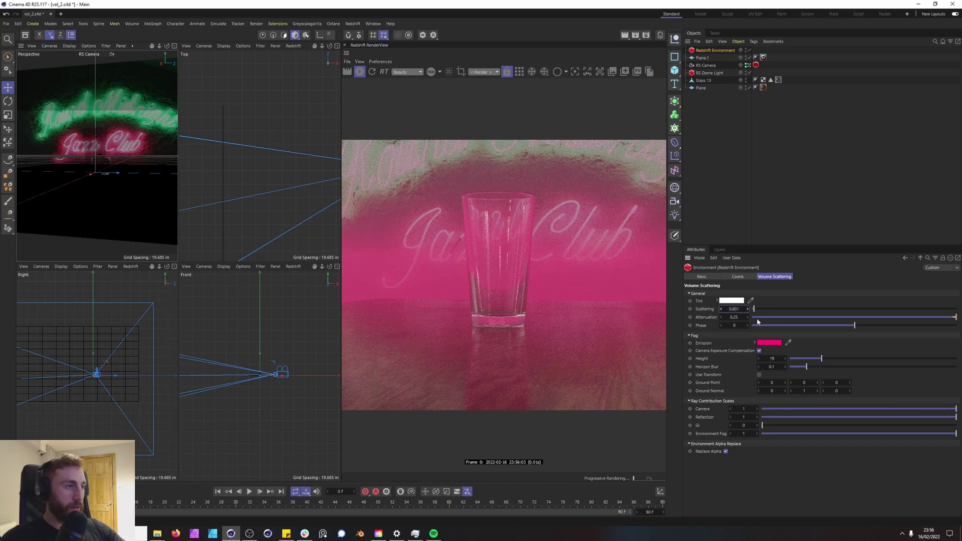
pyautogui.scroll(-1, 747, 313)
pyautogui.scroll(1, 738, 303)
pyautogui.write('0.1')
pyautogui.press('Return')
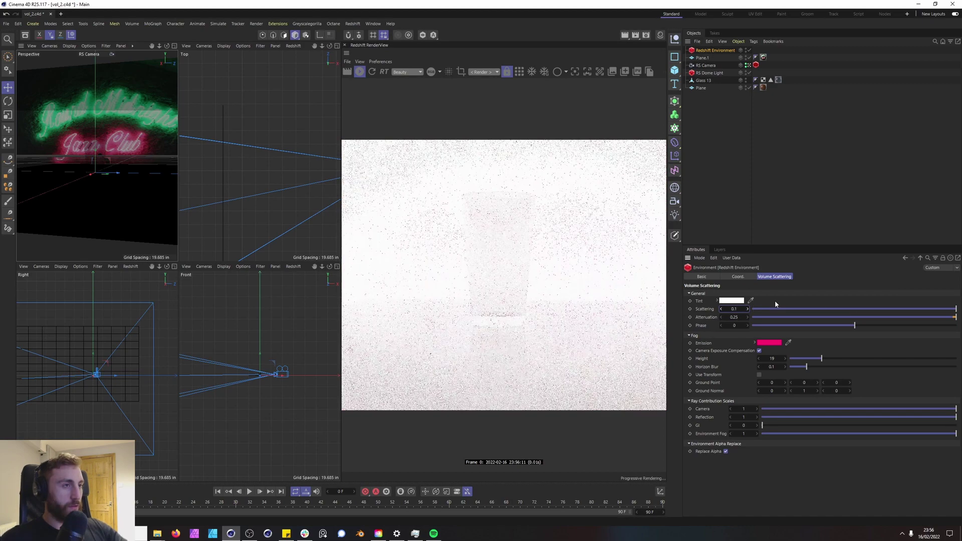
# - Tint the scattering cyan and set scattering to 0.005
pyautogui.doubleClick(734, 309)
pyautogui.click(731, 301)
pyautogui.click(770, 345)
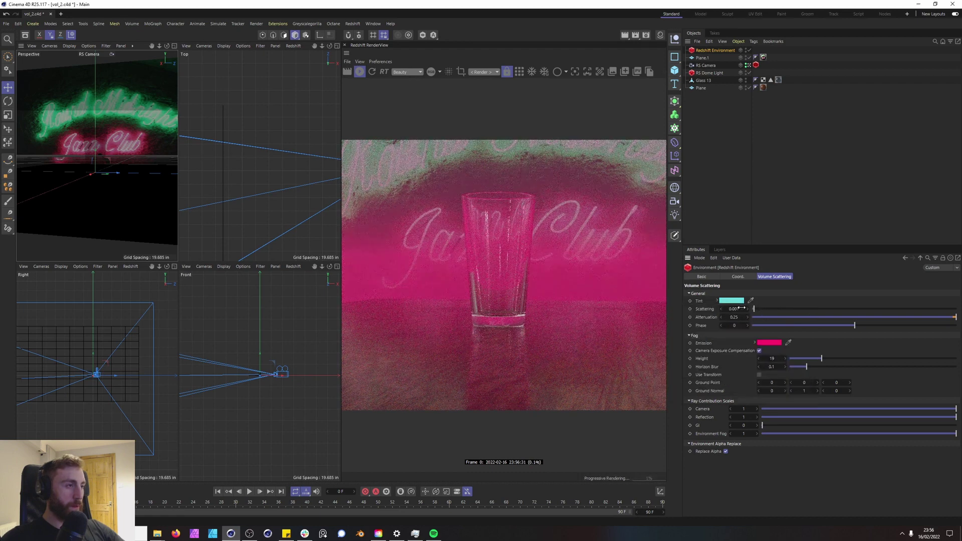
pyautogui.moveTo(740, 308); pyautogui.dragTo(749, 308)
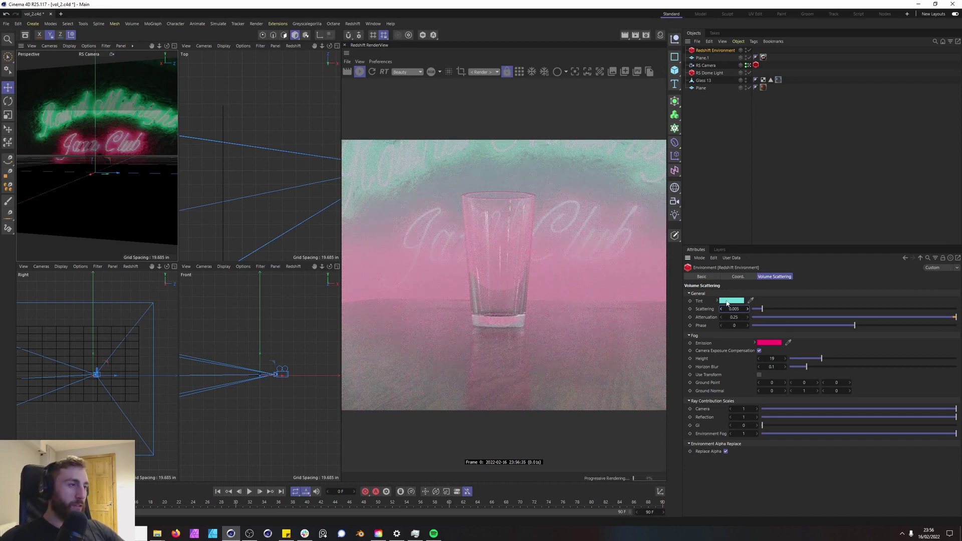
# - Darken the tint to teal and set attenuation to 1
pyautogui.click(722, 301)
pyautogui.moveTo(711, 363)
pyautogui.mouseDown()
pyautogui.moveTo(696, 358)
pyautogui.moveTo(704, 347)
pyautogui.mouseUp()
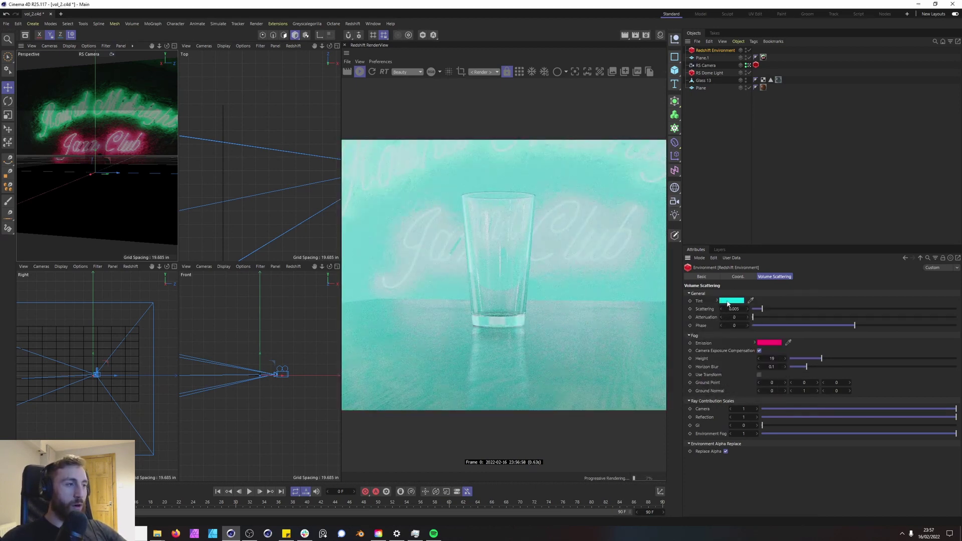
pyautogui.moveTo(753, 317); pyautogui.dragTo(958, 319)
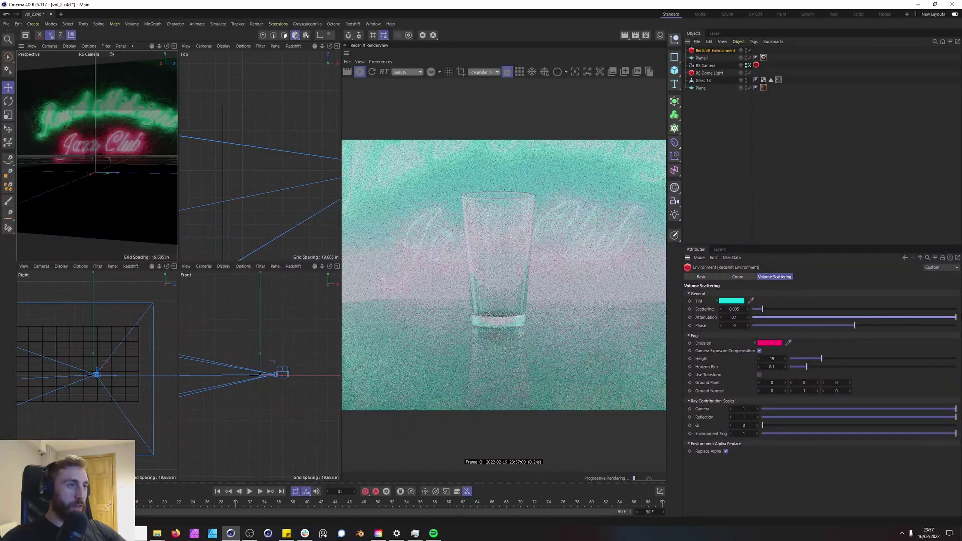
pyautogui.doubleClick(733, 317)
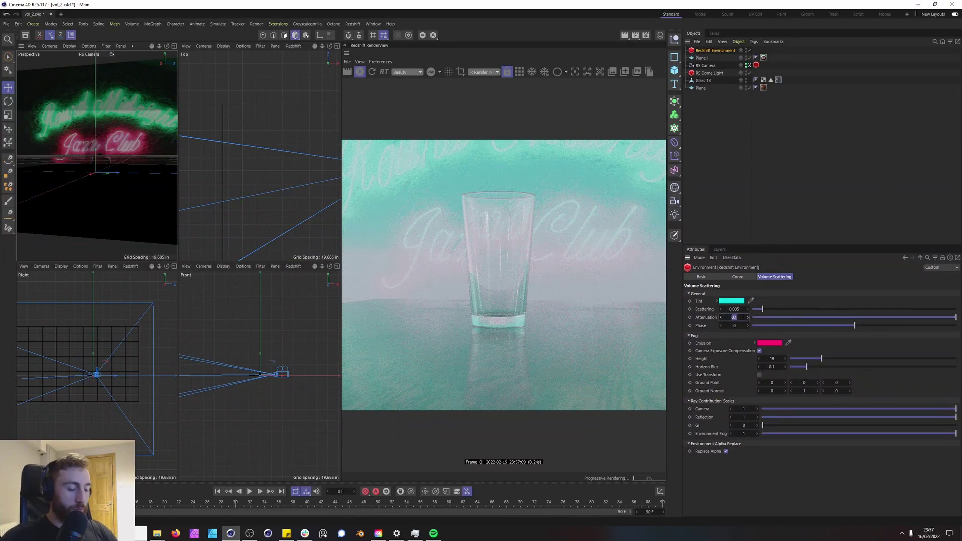
pyautogui.write('1')
pyautogui.press('Return')
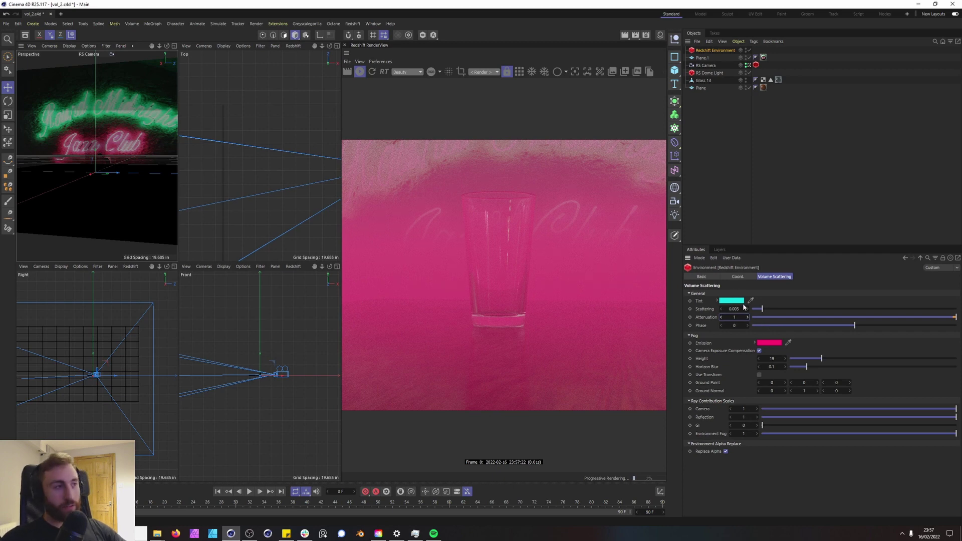
# - Set scattering to 0.01, attenuation to 0.5 and the fog phase to about -0.55
pyautogui.click(736, 309)
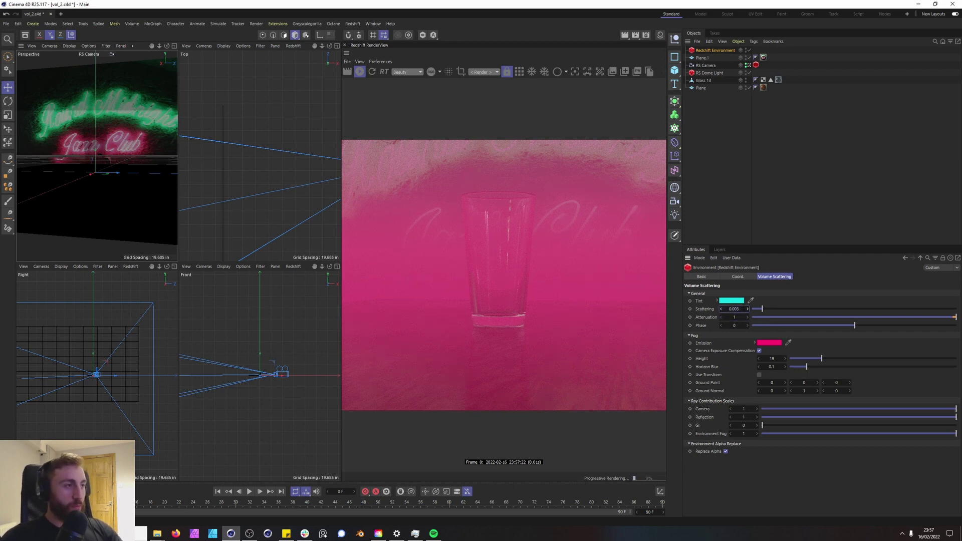
pyautogui.press('BackSpace')
pyautogui.press('BackSpace')
pyautogui.write('1')
pyautogui.press('Return')
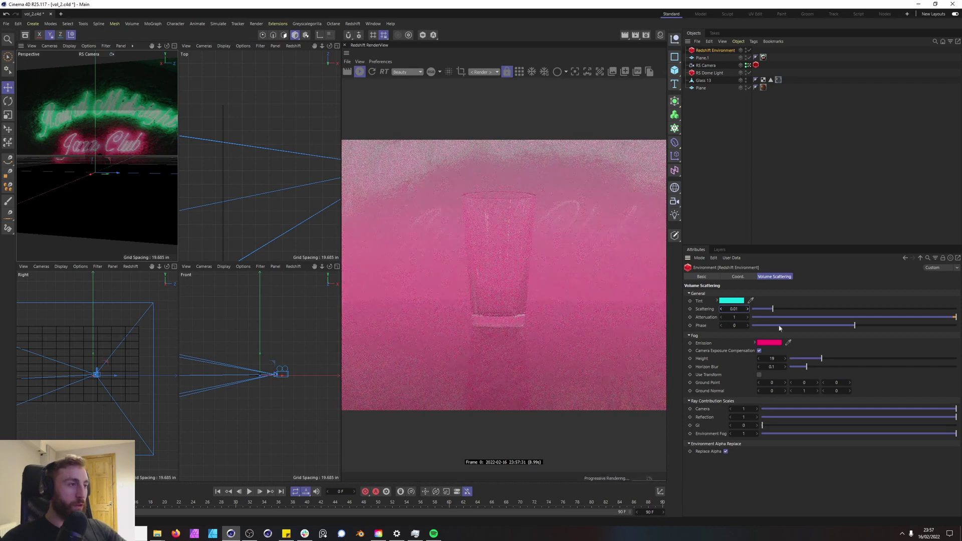
pyautogui.click(734, 317)
pyautogui.write('0.5')
pyautogui.press('Return')
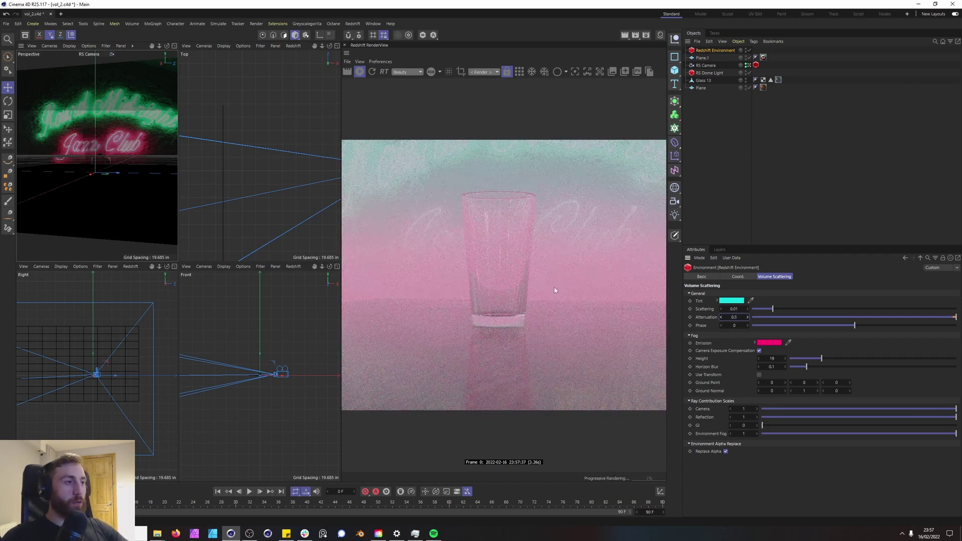
pyautogui.moveTo(799, 325); pyautogui.dragTo(854, 325)
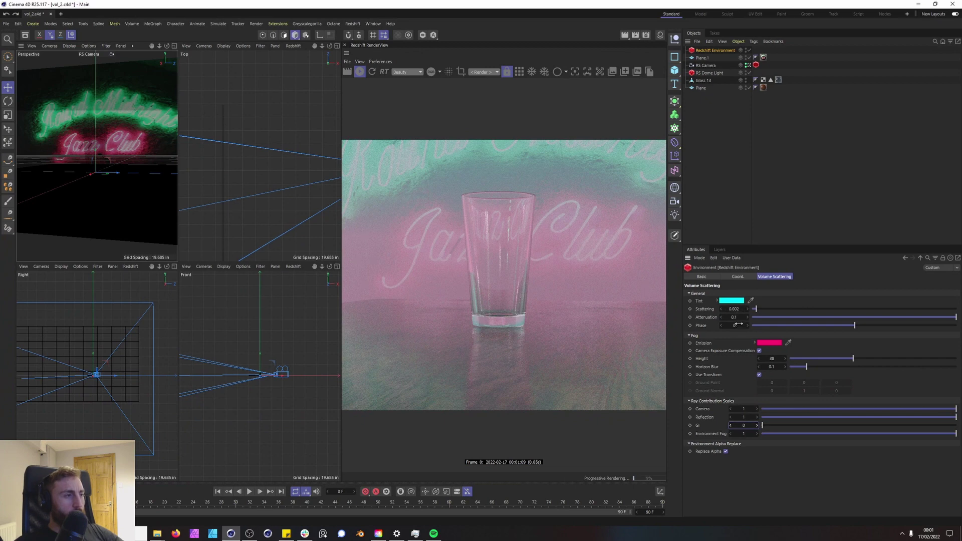
# - Set fog attenuation to 0.15 and settle the fog height at 35
pyautogui.click(735, 318)
pyautogui.write('0.15')
pyautogui.press('Return')
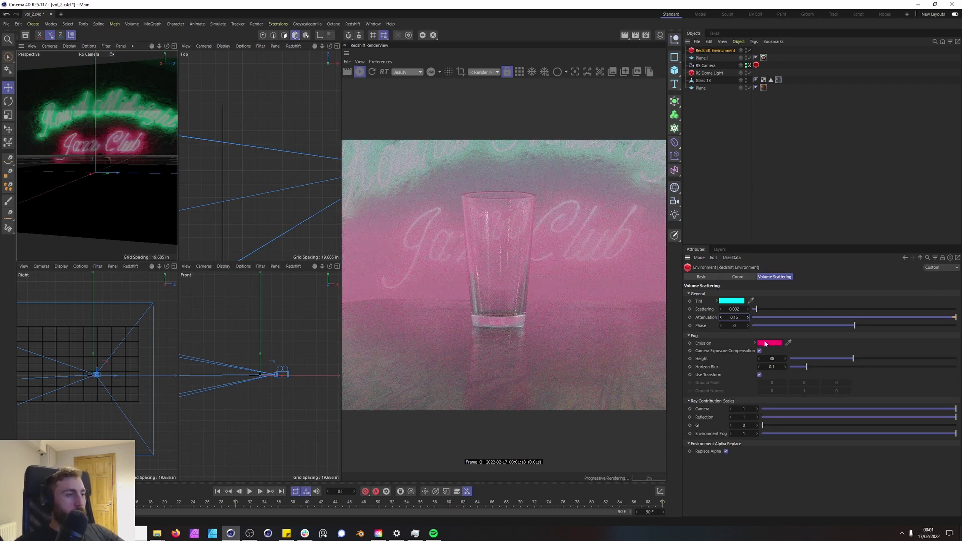
pyautogui.moveTo(831, 360); pyautogui.dragTo(791, 358)
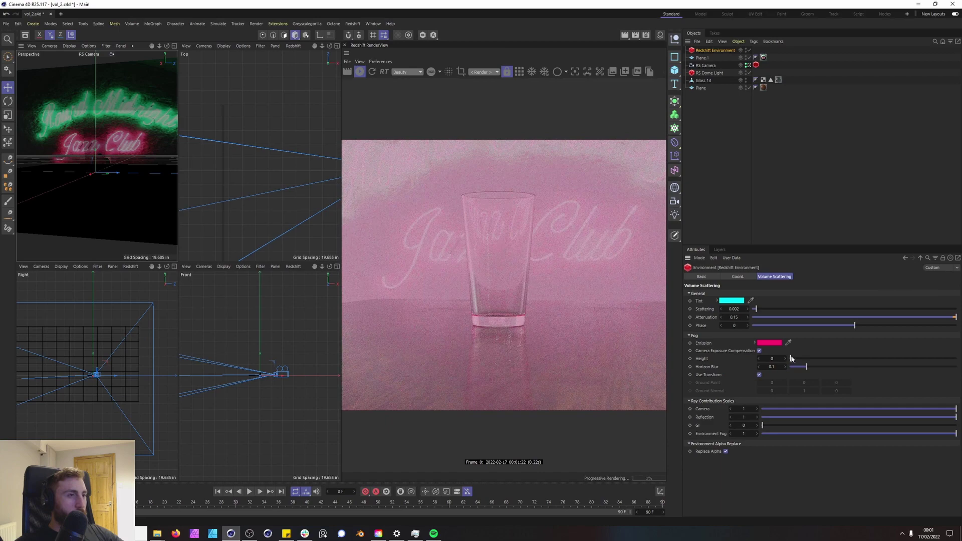
pyautogui.moveTo(791, 359); pyautogui.dragTo(849, 361)
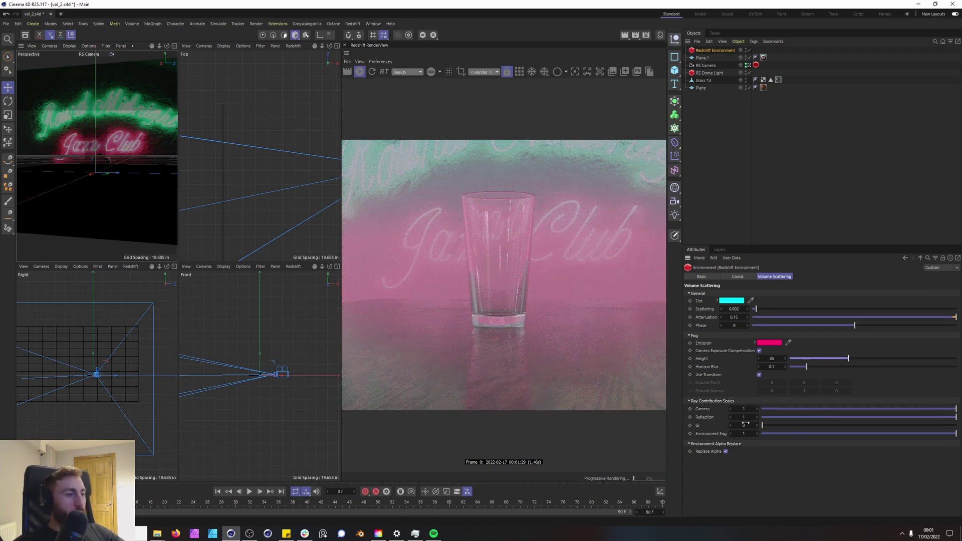
# - Snapshot the render before and after raising the fog's GI contribution to 1
pyautogui.click(624, 72)
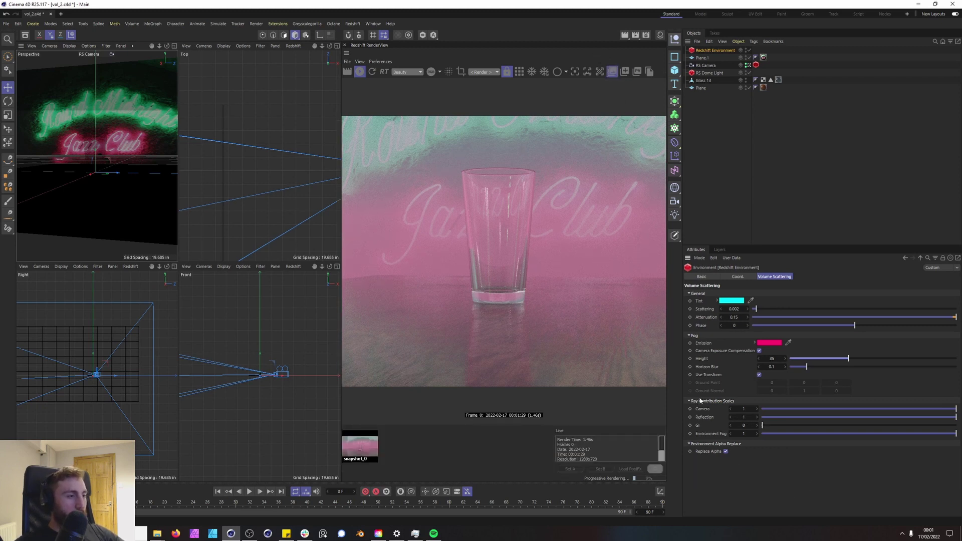
pyautogui.moveTo(733, 425); pyautogui.dragTo(772, 426)
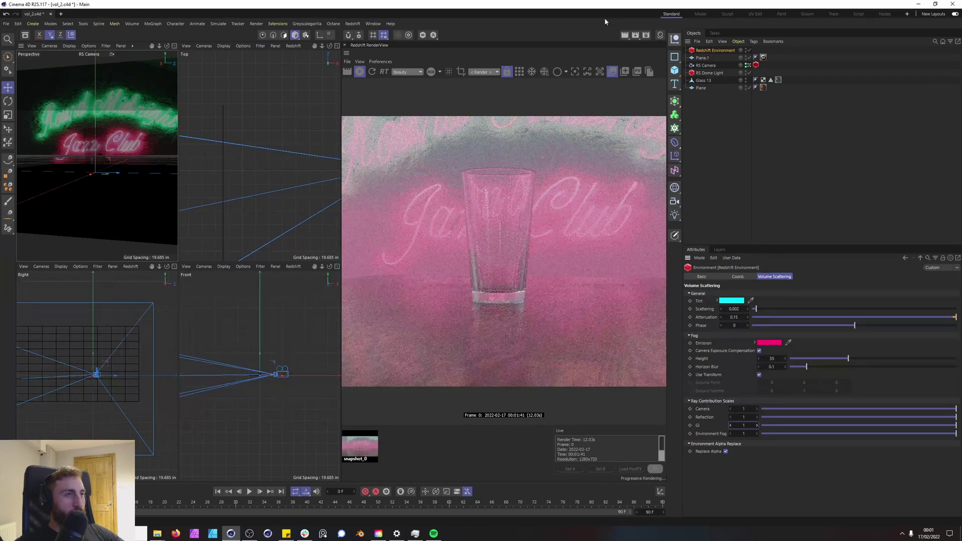
pyautogui.click(624, 71)
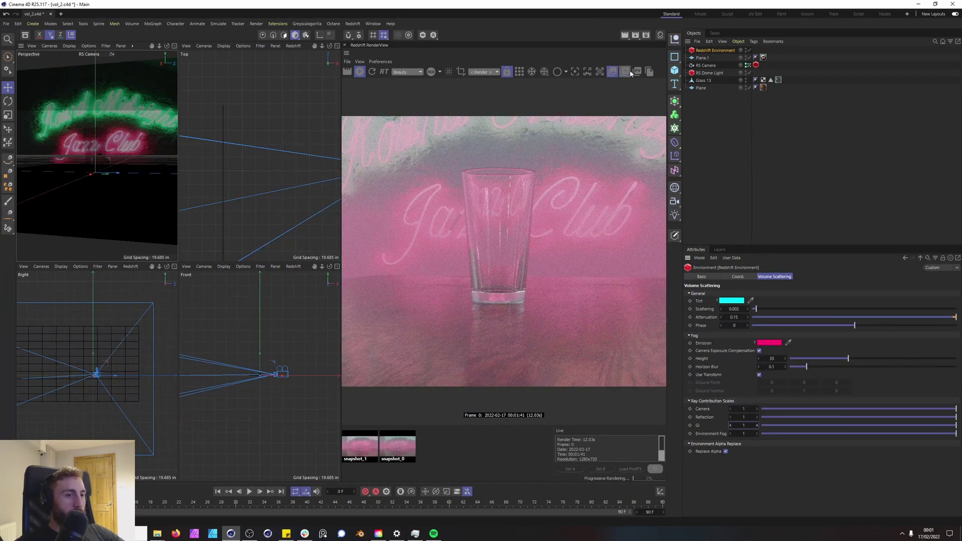
# - Compare the two RenderView snapshots, then delete them
pyautogui.click(389, 452)
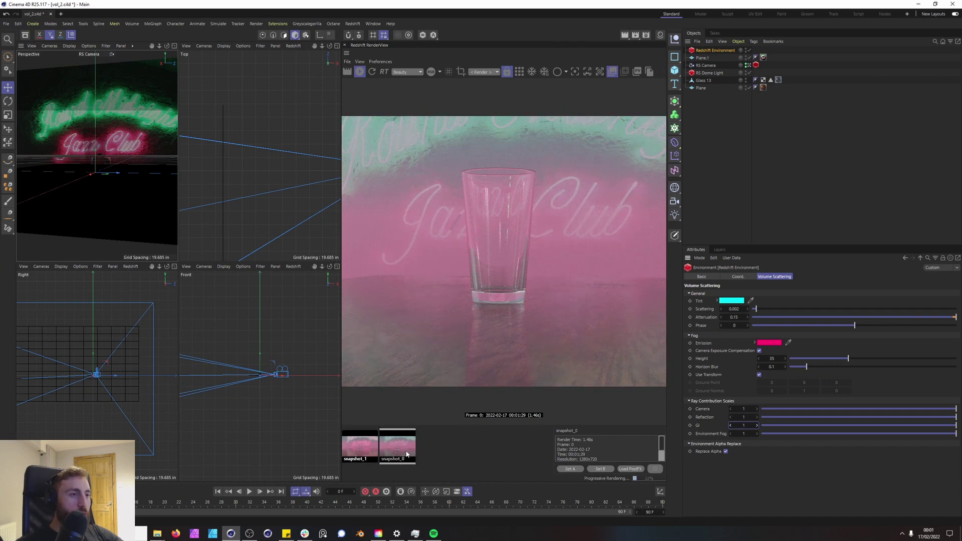
pyautogui.click(407, 454)
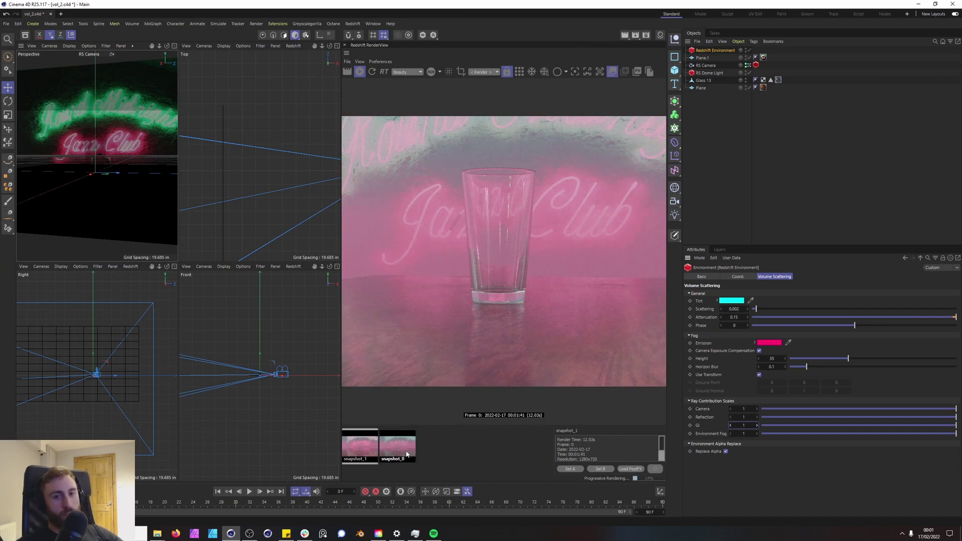
pyautogui.click(406, 454)
pyautogui.press('Left')
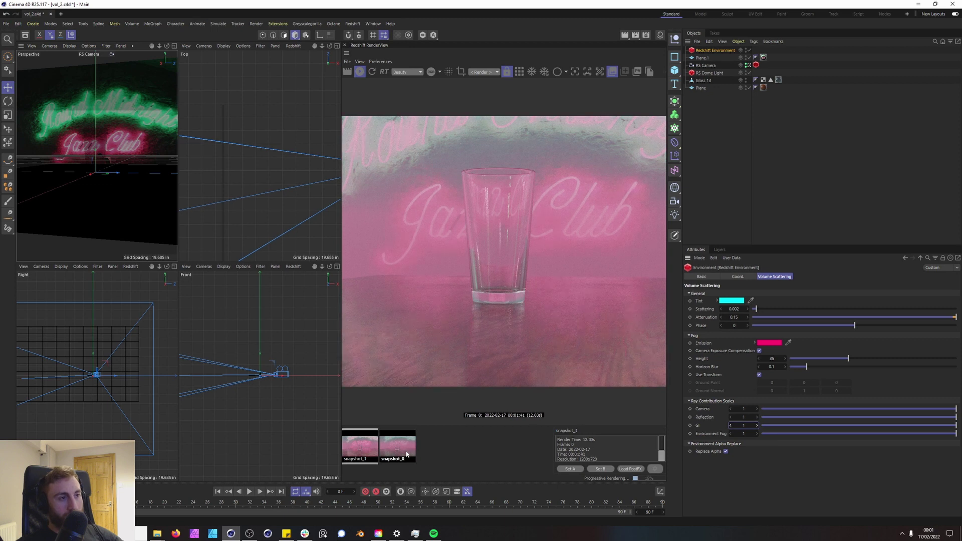
pyautogui.click(407, 454)
pyautogui.press('Left')
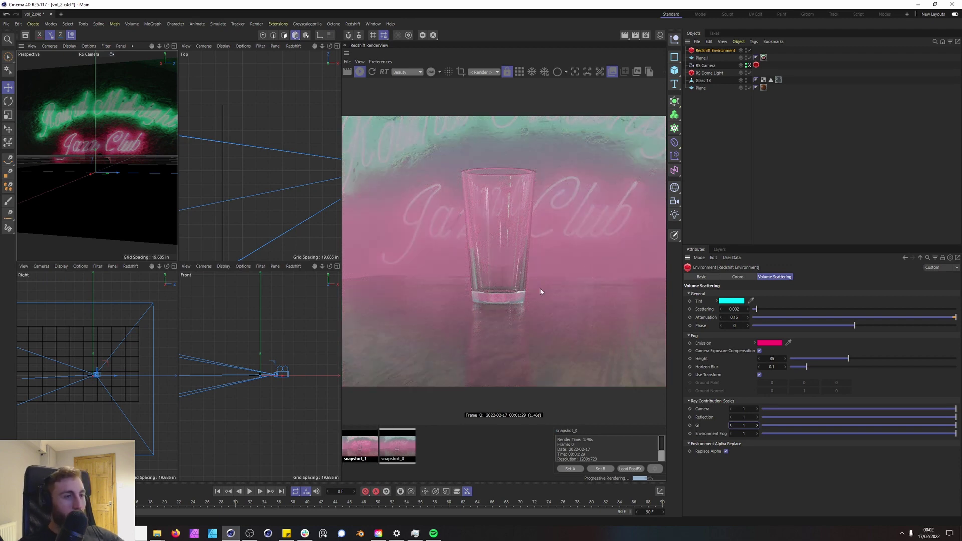
pyautogui.press('Delete')
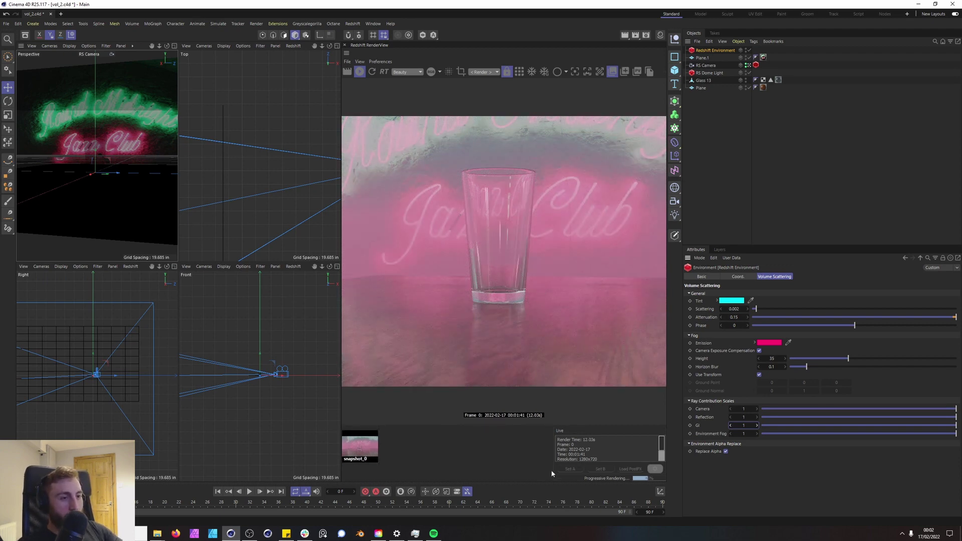
pyautogui.press('Delete')
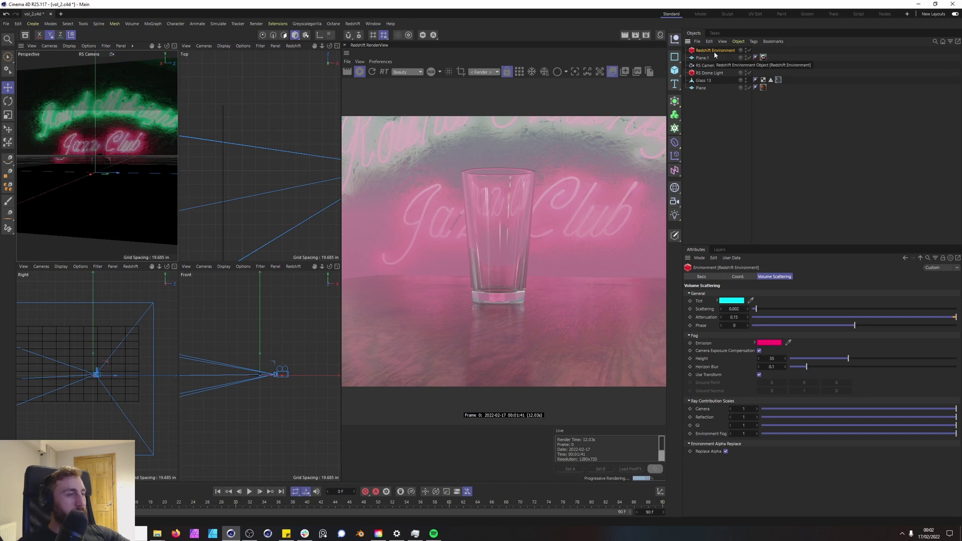
# - Delete the old Redshift Environment and add a new one
pyautogui.press('Delete')
pyautogui.click(352, 24)
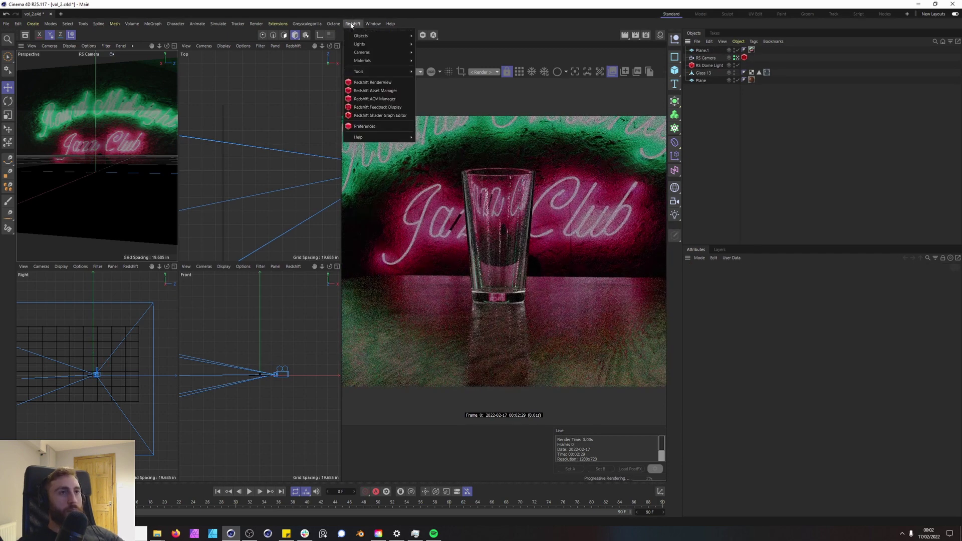
pyautogui.moveTo(377, 60)
pyautogui.moveTo(376, 36)
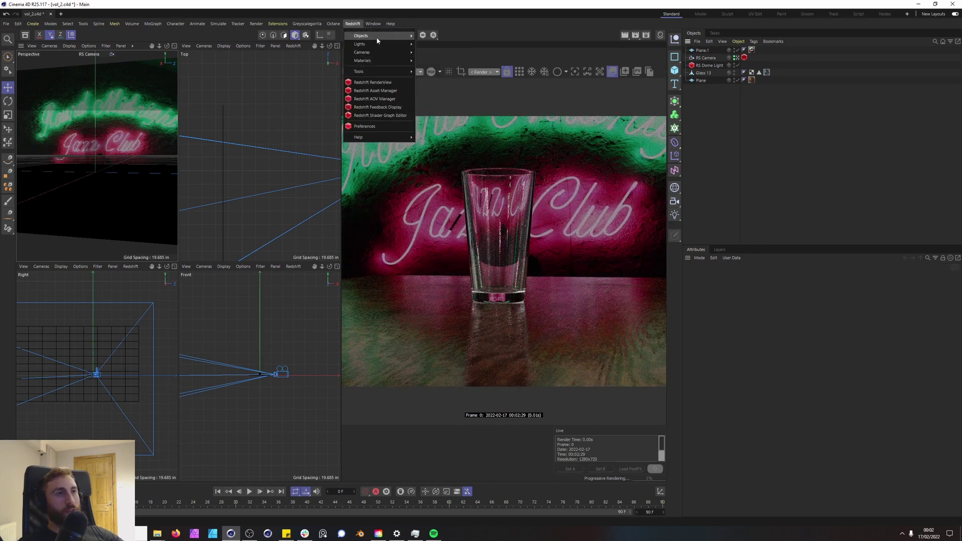
pyautogui.click(439, 37)
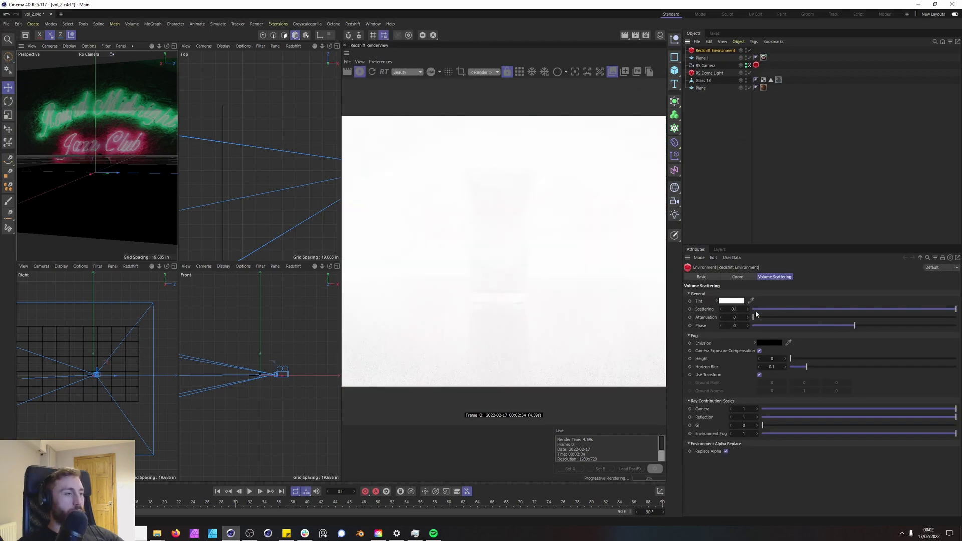
# - Set the new environment's scattering to 0.01 and dock the Material Manager beside the objects
pyautogui.doubleClick(734, 309)
pyautogui.write('0.01')
pyautogui.press('Return')
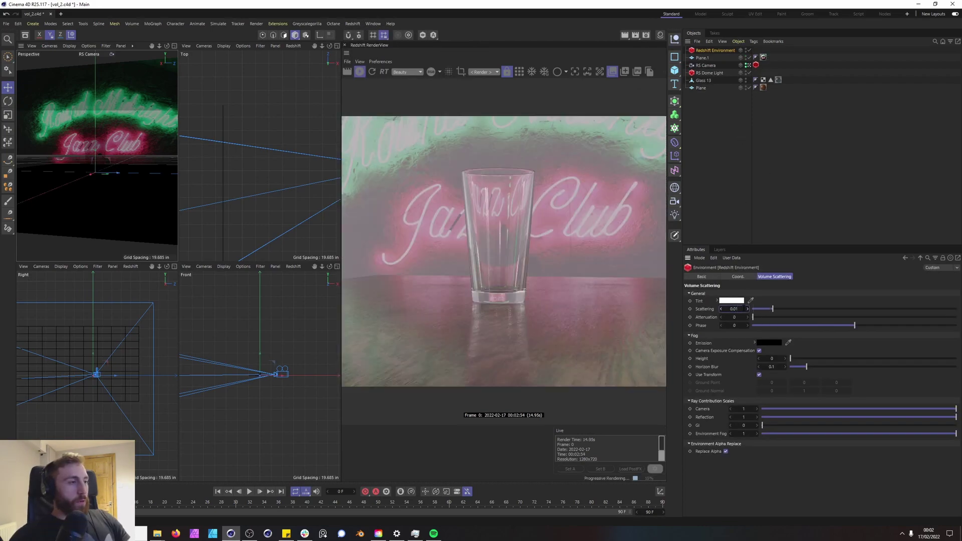
pyautogui.moveTo(743, 309); pyautogui.dragTo(761, 309)
pyautogui.hotkey('shift', 'F2')
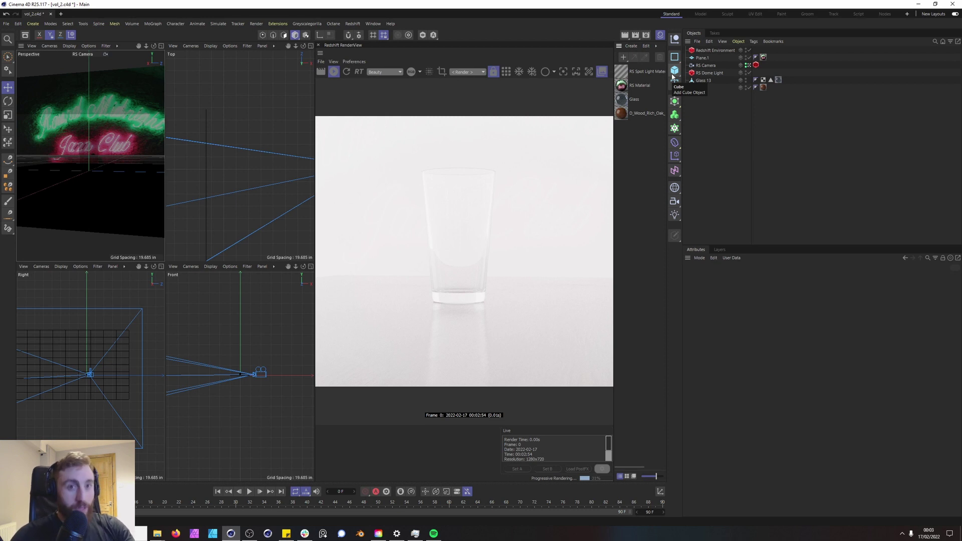
# - Create a new Redshift material and delete its RS Material node in the node graph
pyautogui.click(631, 46)
pyautogui.moveTo(666, 83)
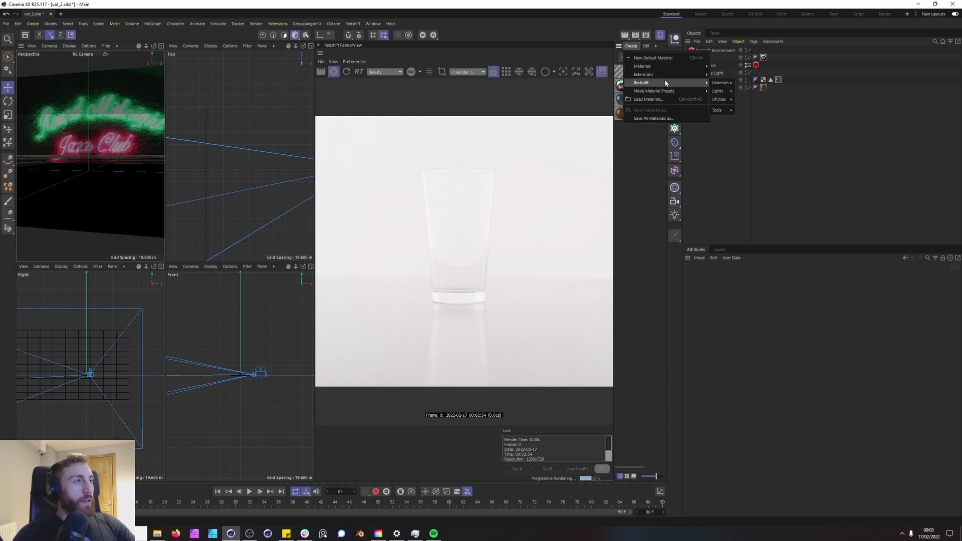
pyautogui.click(751, 86)
pyautogui.doubleClick(629, 73)
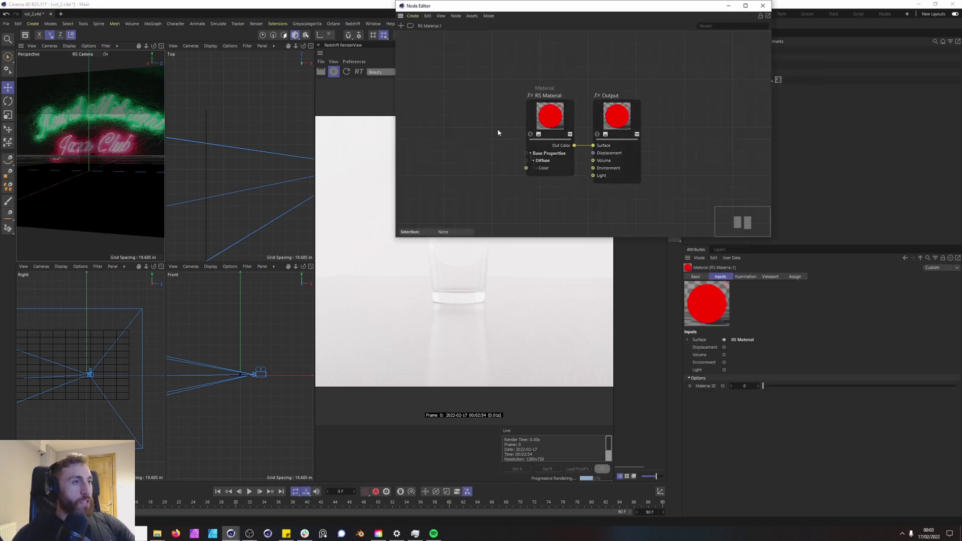
pyautogui.click(558, 122)
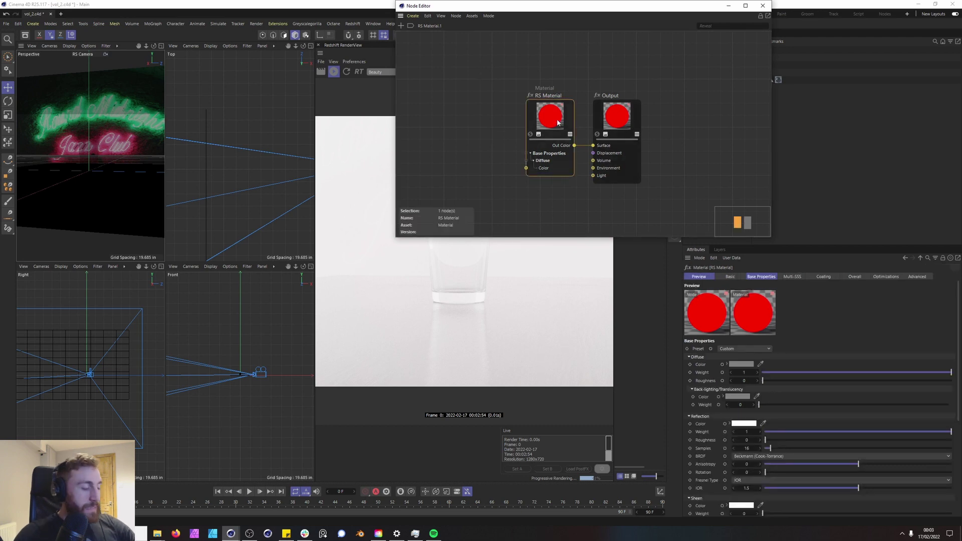
pyautogui.press('Delete')
# - Add a Maxon Noise node and connect it to the Output's Volume input
pyautogui.click(404, 25)
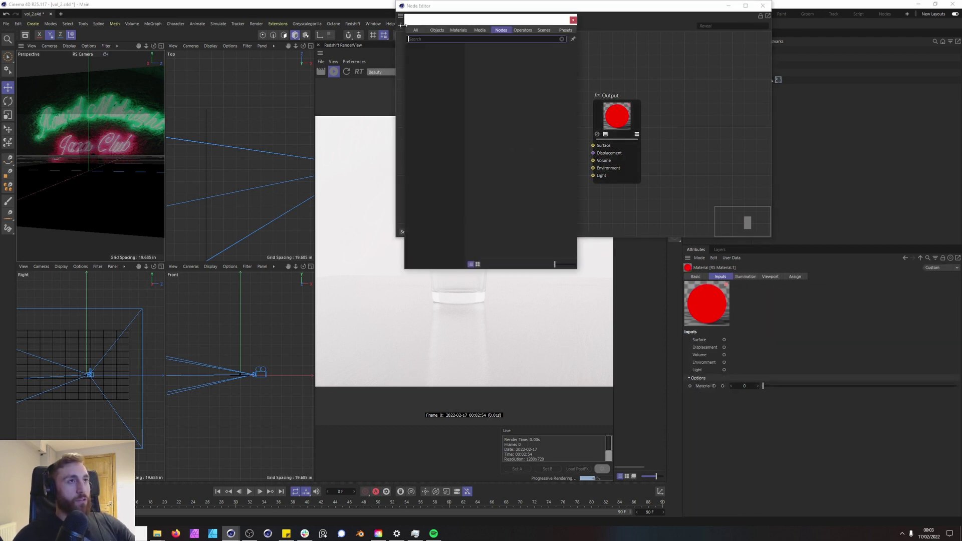
pyautogui.write('maxon')
pyautogui.doubleClick(451, 49)
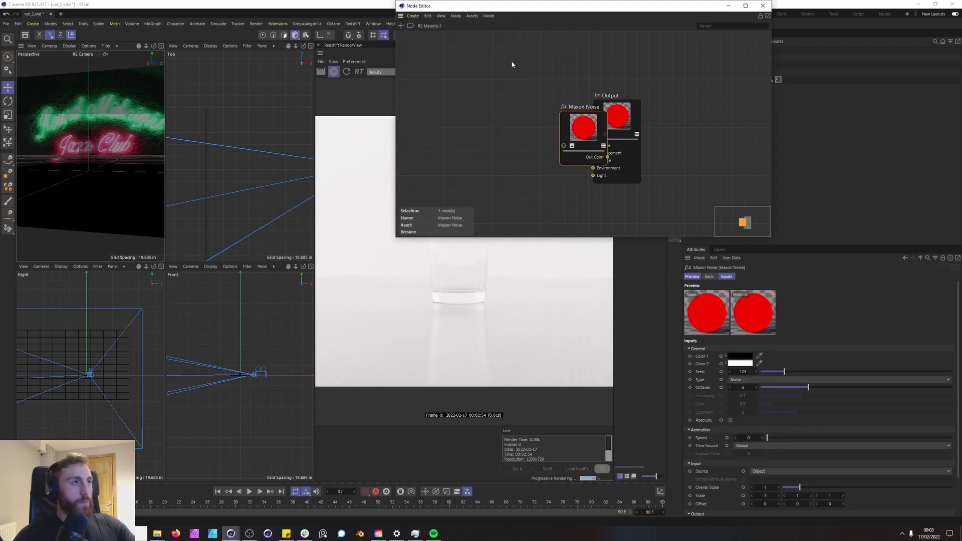
pyautogui.moveTo(516, 122); pyautogui.dragTo(486, 121)
pyautogui.moveTo(531, 152); pyautogui.dragTo(593, 160)
# - Set the noise type to Fire, Overall Scale 2 and Low Clip 0.452, then close the graph
pyautogui.click(761, 380)
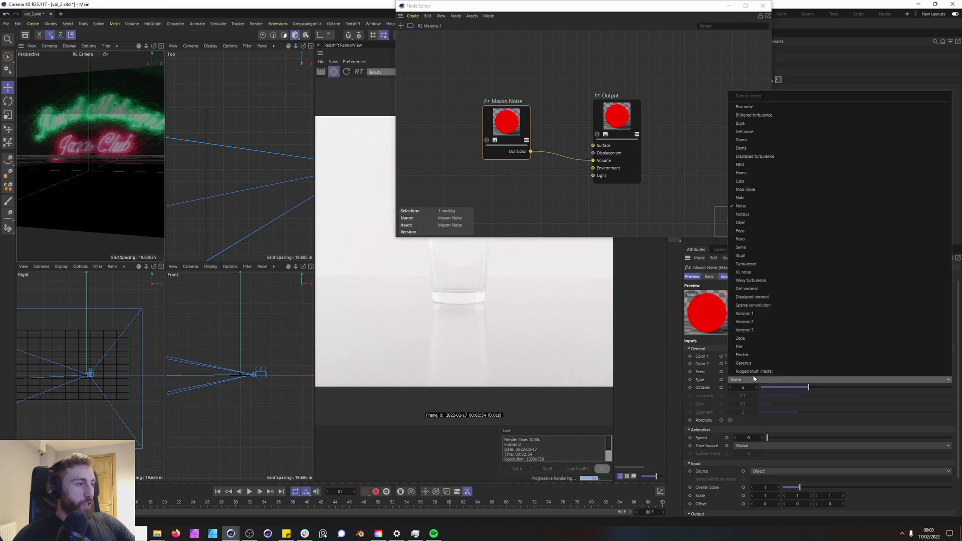
pyautogui.click(765, 345)
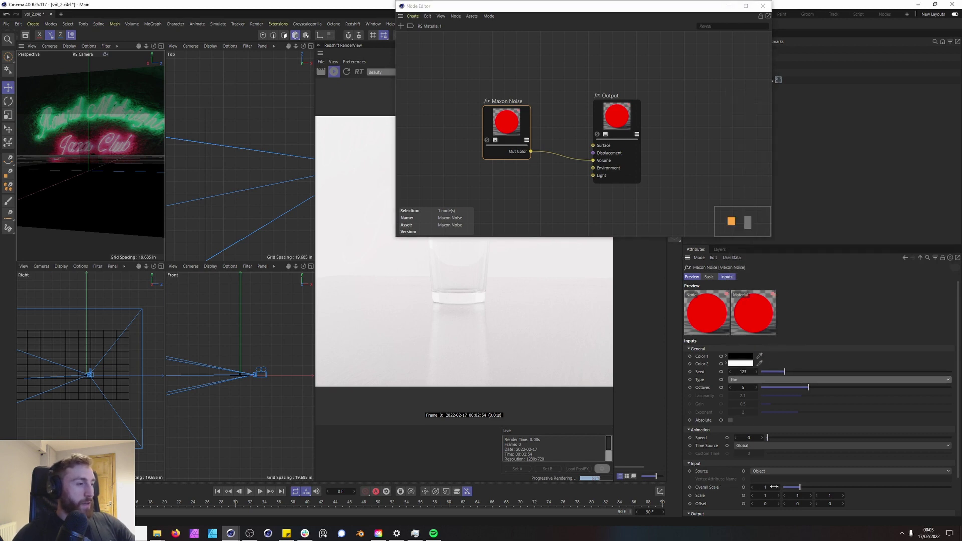
pyautogui.moveTo(773, 487); pyautogui.dragTo(897, 502)
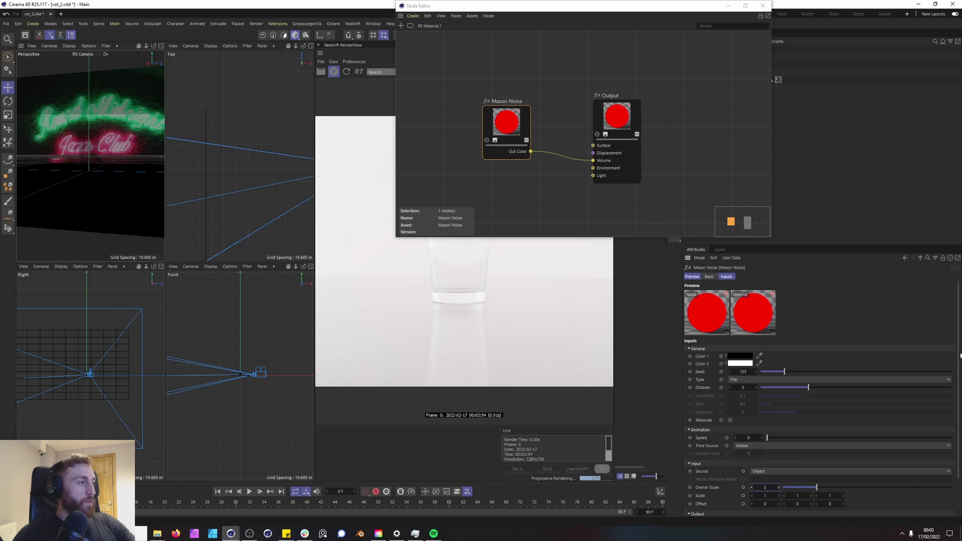
pyautogui.scroll(-2, 876, 421)
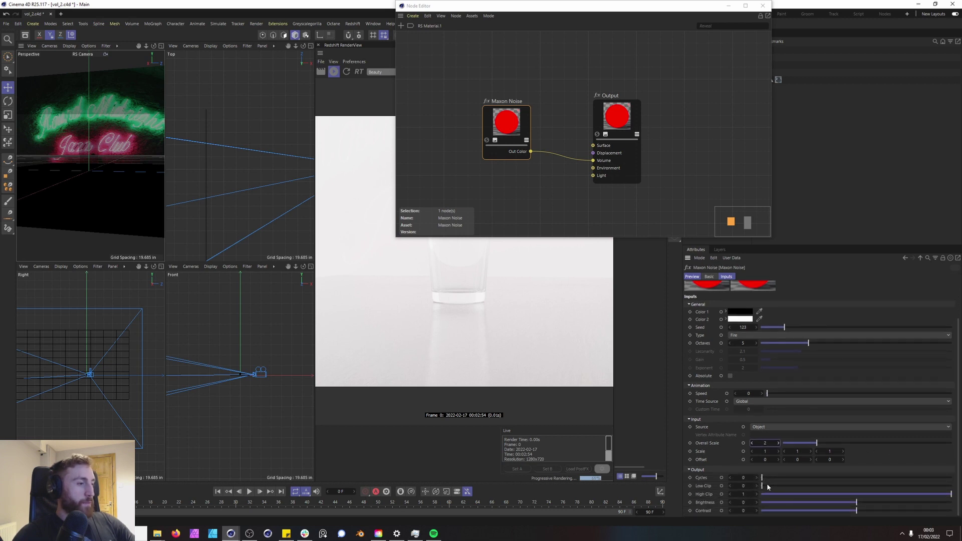
pyautogui.moveTo(767, 486); pyautogui.dragTo(847, 486)
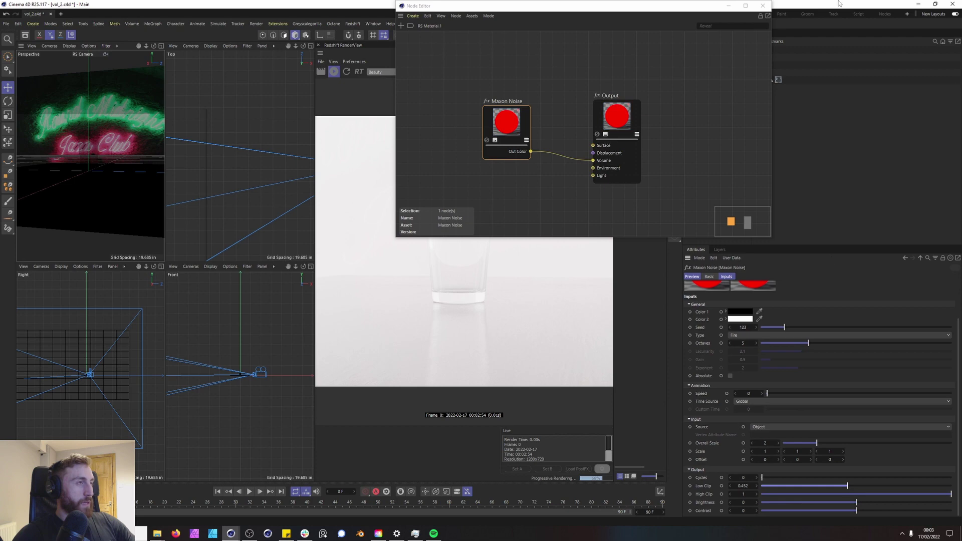
pyautogui.click(762, 5)
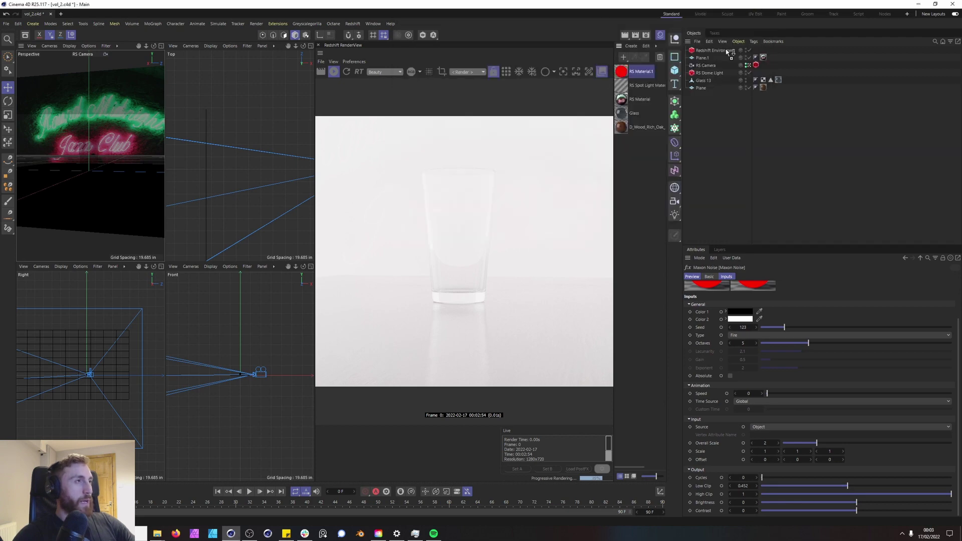
# - Apply RS Material.1 to the Redshift Environment, try fog GI contribution 1, then reset it to 0
pyautogui.moveTo(727, 52); pyautogui.dragTo(726, 50)
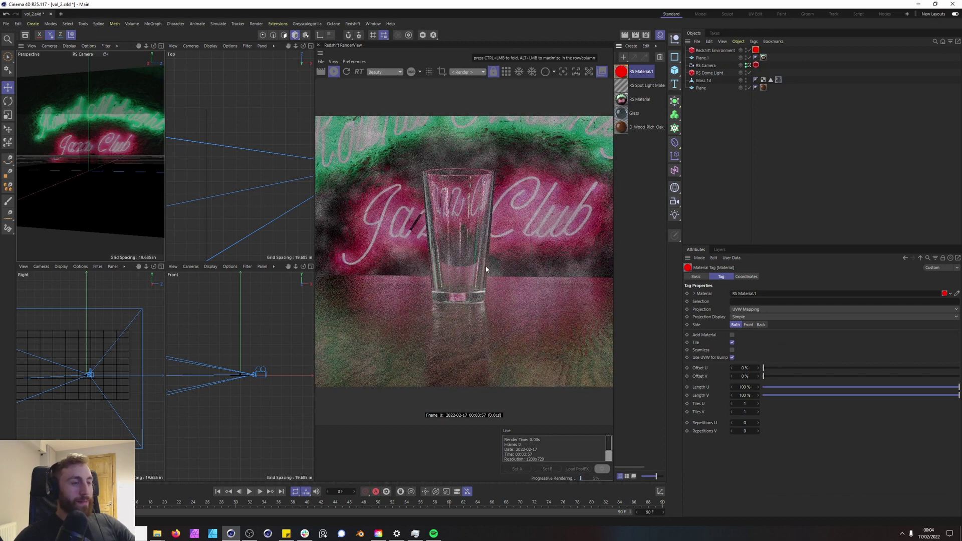
pyautogui.click(505, 71)
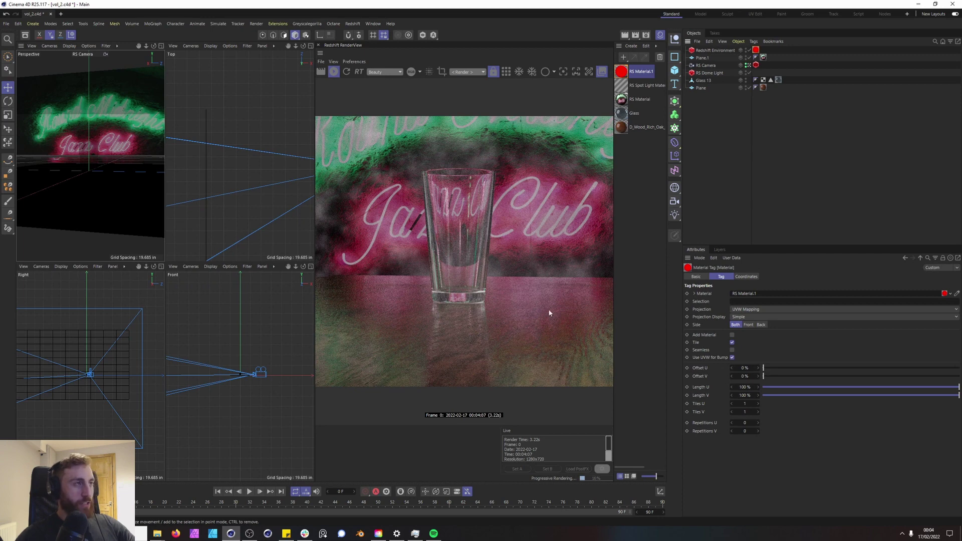
pyautogui.click(709, 51)
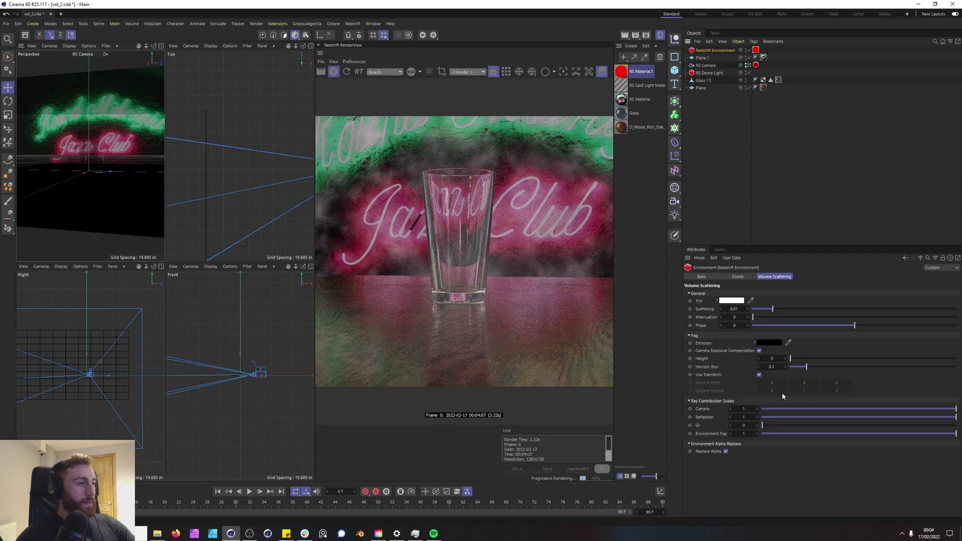
pyautogui.doubleClick(743, 425)
pyautogui.write('1')
pyautogui.press('Return')
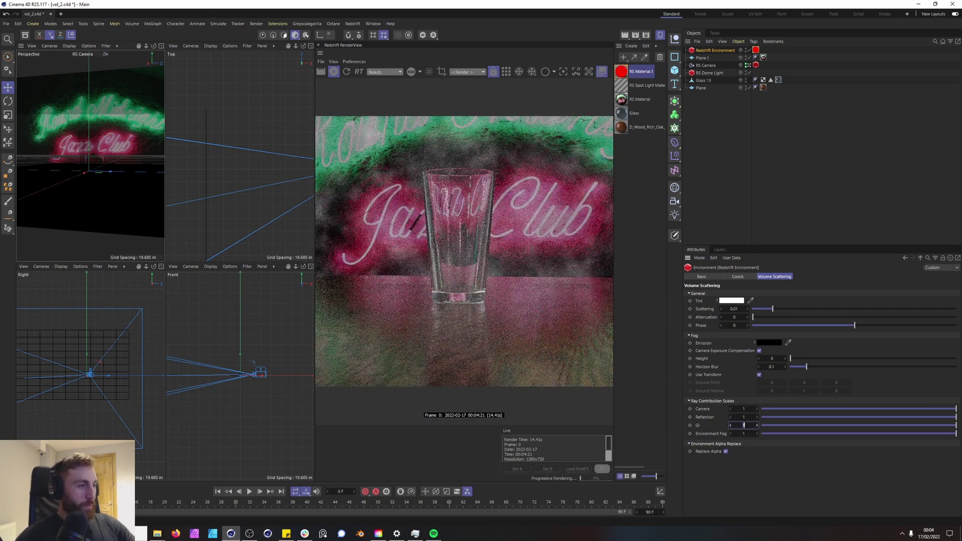
pyautogui.doubleClick(743, 425)
pyautogui.write('0')
pyautogui.press('Return')
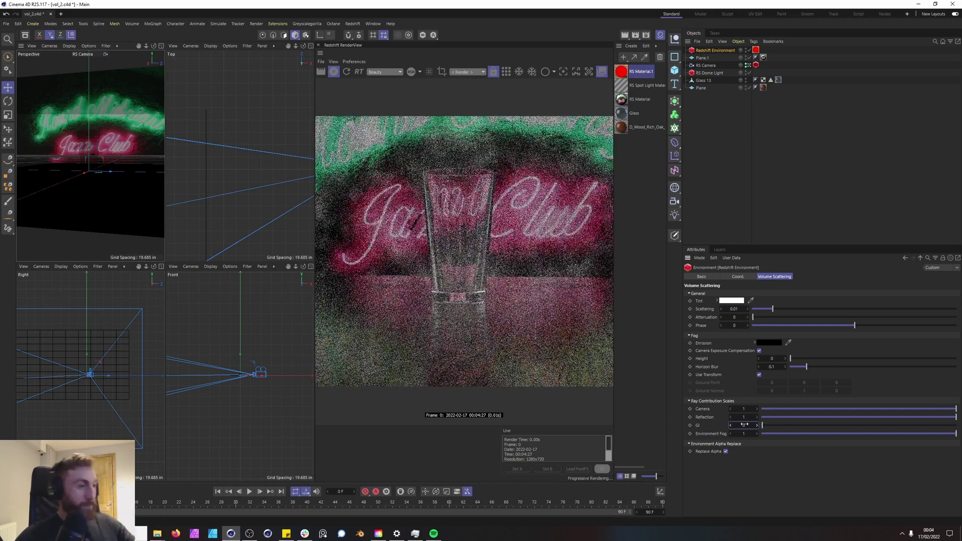
# - In RS Material.1's node graph, lower the Maxon Noise Low Clip to about 0.198
pyautogui.doubleClick(622, 72)
pyautogui.scroll(-2, 900, 436)
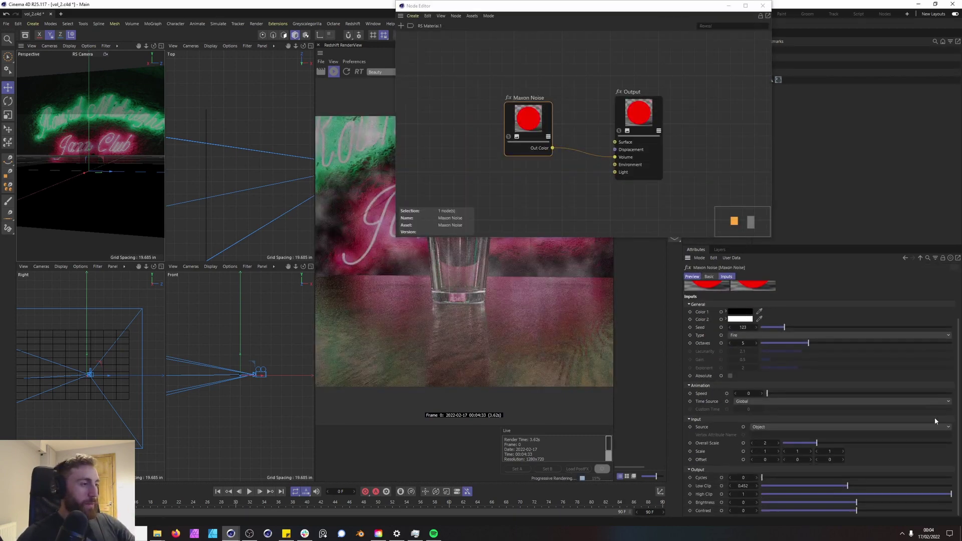
pyautogui.click(808, 485)
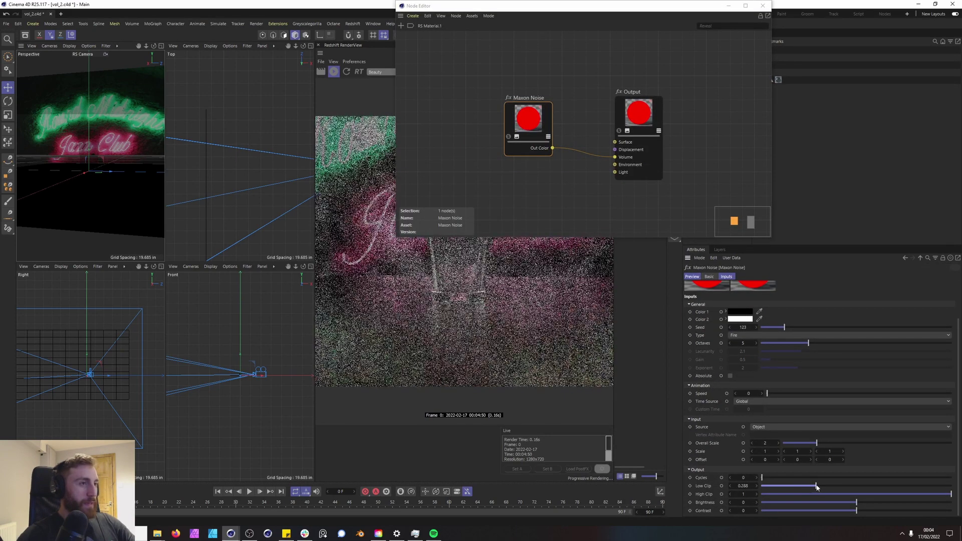
pyautogui.moveTo(809, 489); pyautogui.dragTo(806, 486)
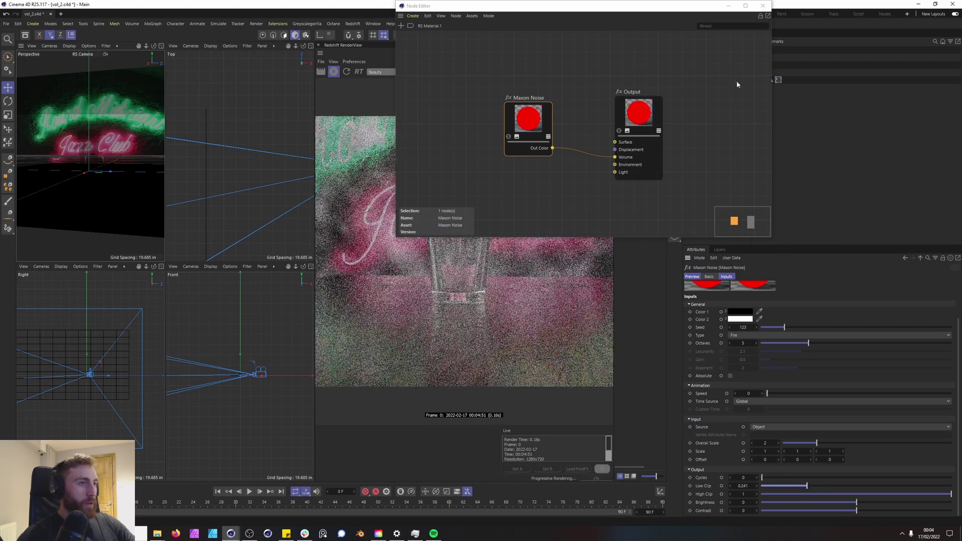
pyautogui.moveTo(625, 17); pyautogui.dragTo(213, 114)
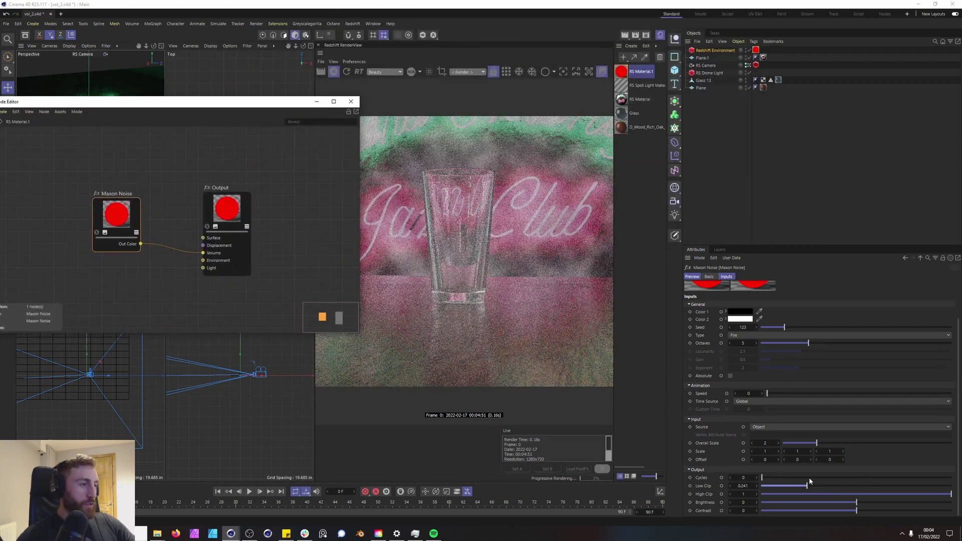
pyautogui.moveTo(783, 485); pyautogui.dragTo(798, 486)
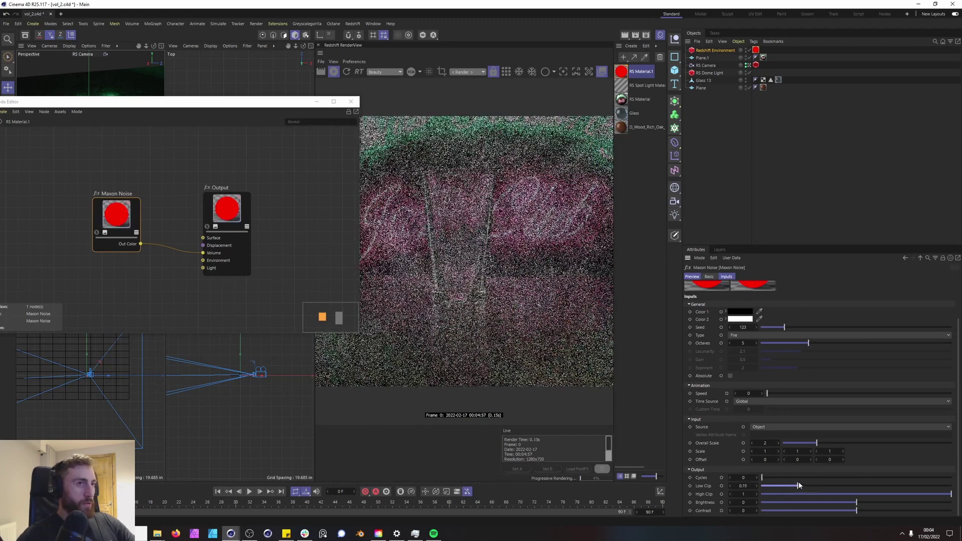
pyautogui.click(351, 101)
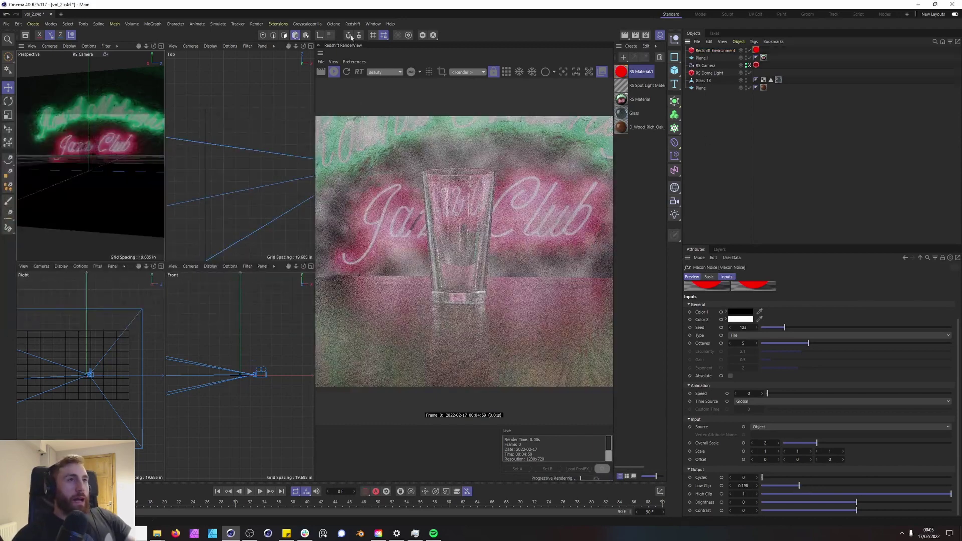
# - Add a Redshift Spot Light to the scene from the Redshift Lights menu
pyautogui.click(352, 24)
pyautogui.moveTo(359, 46)
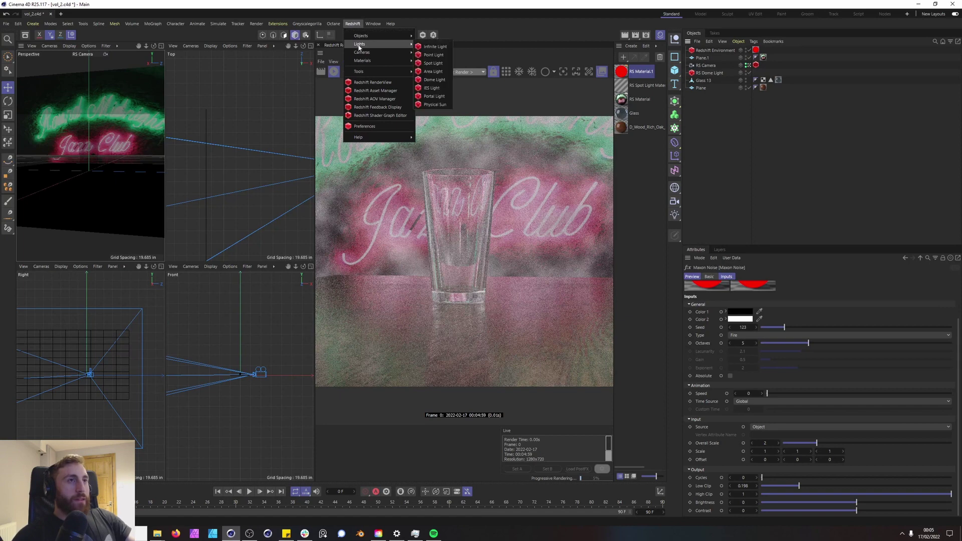
pyautogui.moveTo(385, 52)
pyautogui.click(432, 63)
# - Rotate the spot light to point downward and raise it above the glass
pyautogui.press('r')
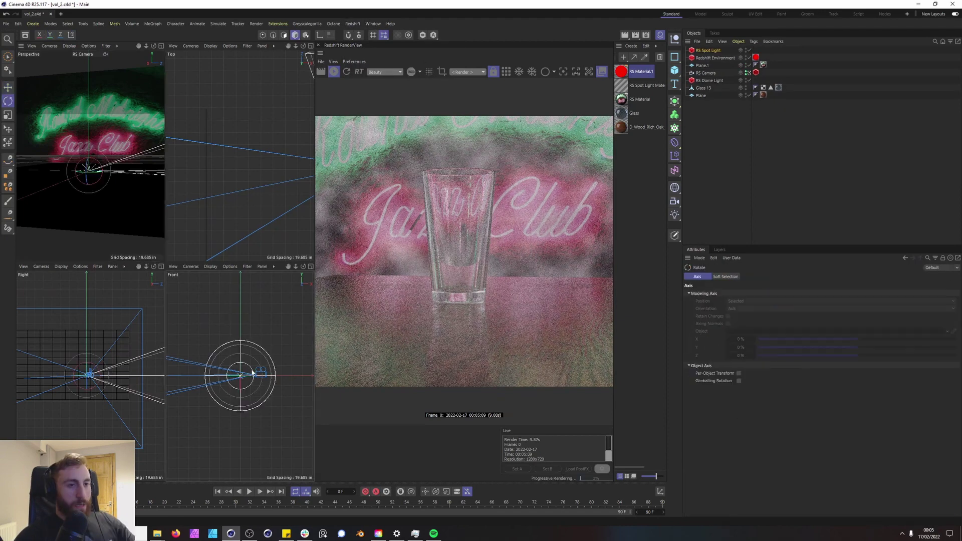
pyautogui.moveTo(253, 374); pyautogui.dragTo(239, 339)
pyautogui.press('e')
pyautogui.hotkey('ctrl', 'z')
pyautogui.press('r')
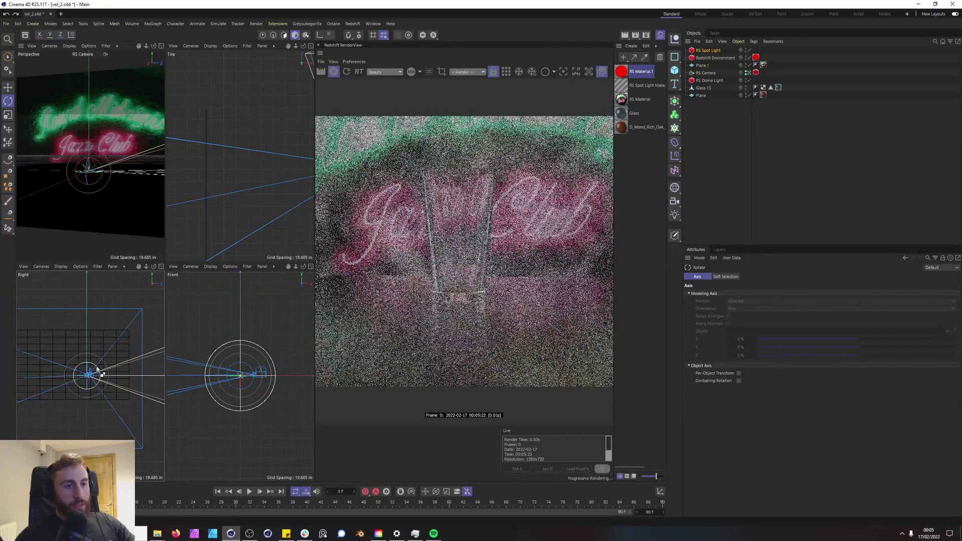
pyautogui.moveTo(98, 370); pyautogui.dragTo(70, 319)
pyautogui.press('e')
pyautogui.moveTo(256, 166); pyautogui.dragTo(255, 191)
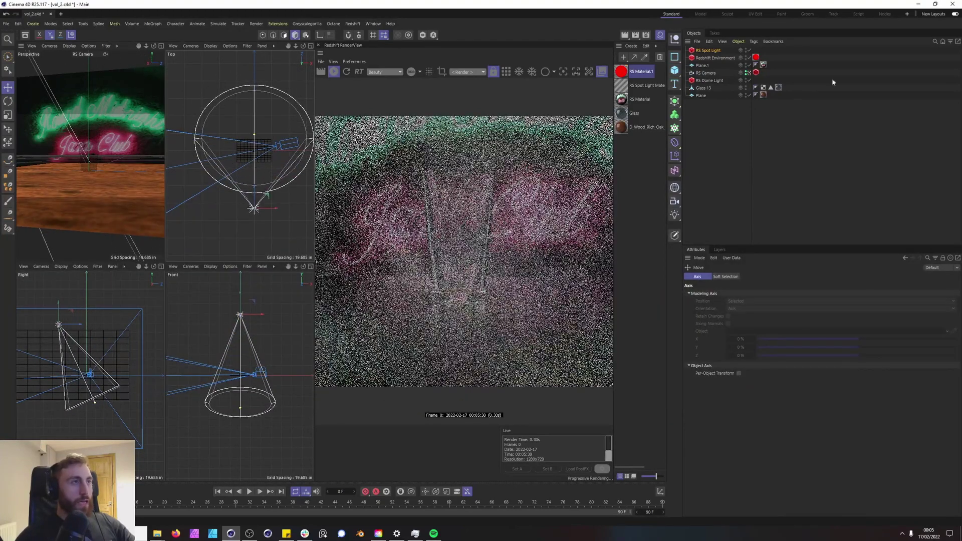
# - Narrow the spot light's Cone Angle to 11.1° and shift it sideways in the Right view
pyautogui.click(708, 50)
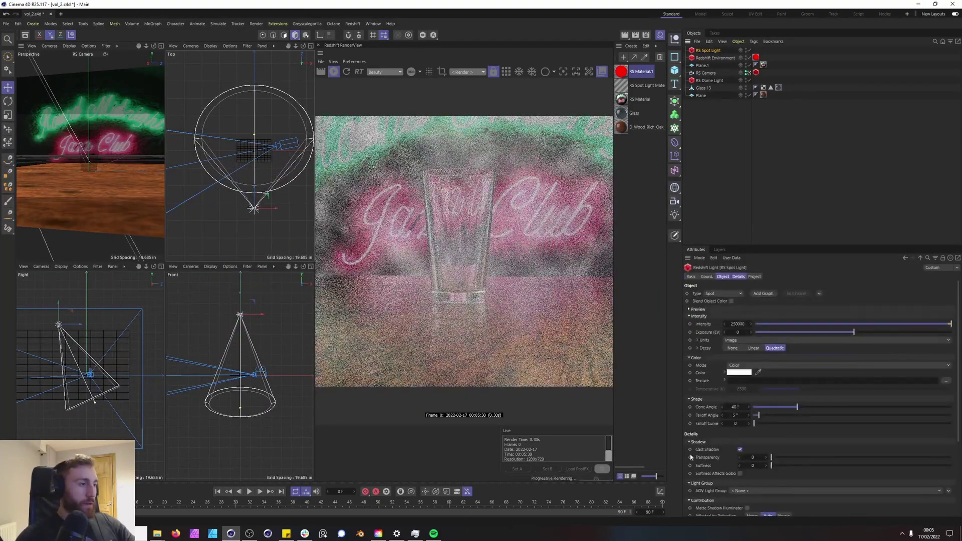
pyautogui.moveTo(787, 409); pyautogui.dragTo(766, 407)
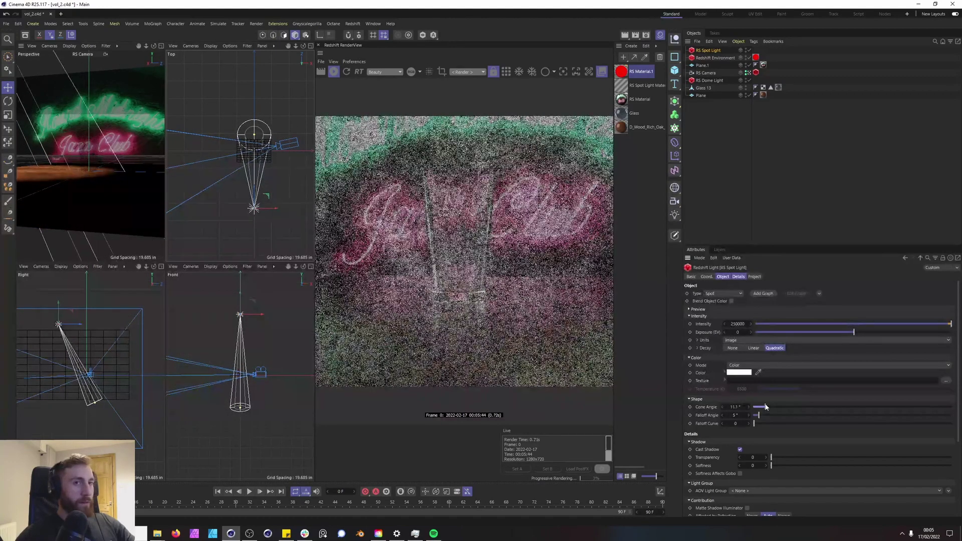
pyautogui.scroll(3, 76, 380)
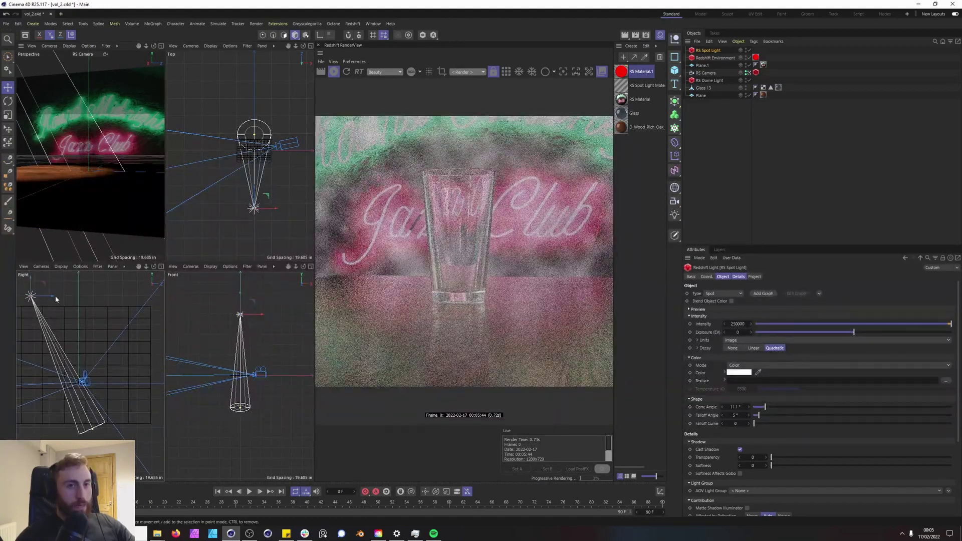
pyautogui.moveTo(53, 297); pyautogui.dragTo(39, 297)
# - Select the Redshift Environment's Volume Scattering field and delete its 0.01 value
pyautogui.click(756, 59)
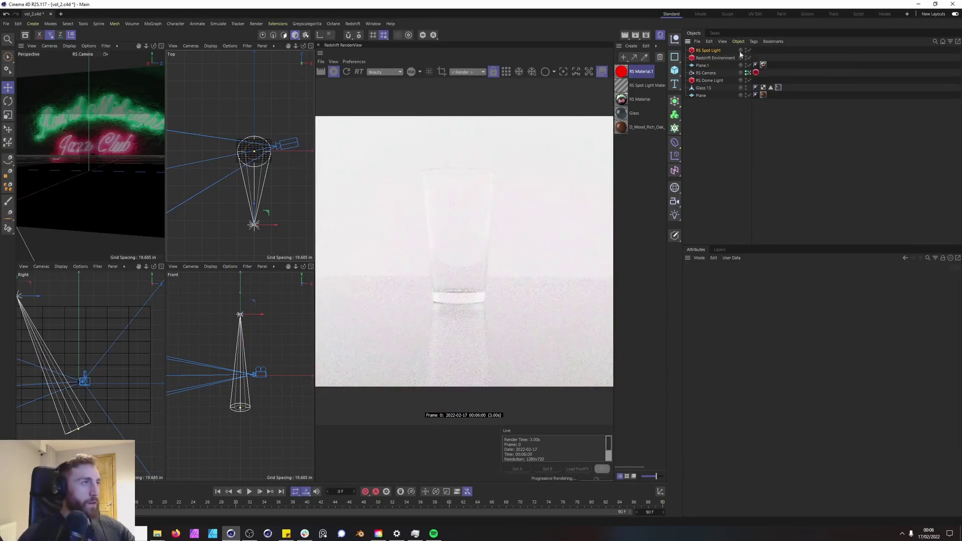
pyautogui.click(722, 51)
pyautogui.click(713, 58)
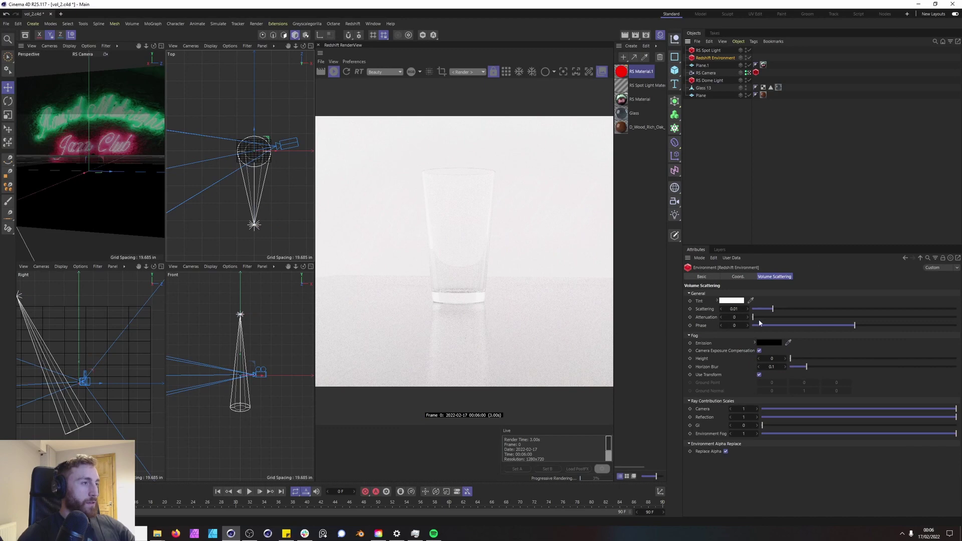
pyautogui.click(740, 309)
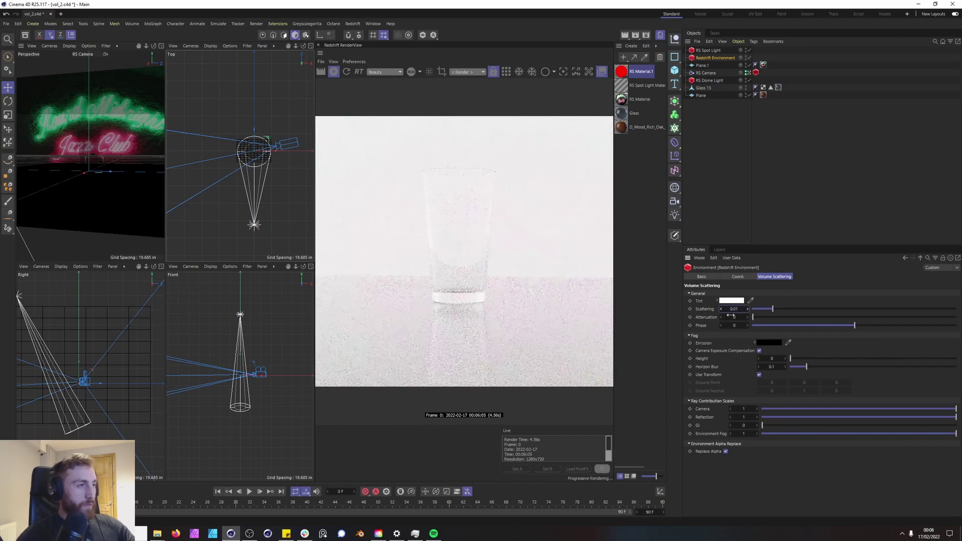
pyautogui.press('BackSpace')
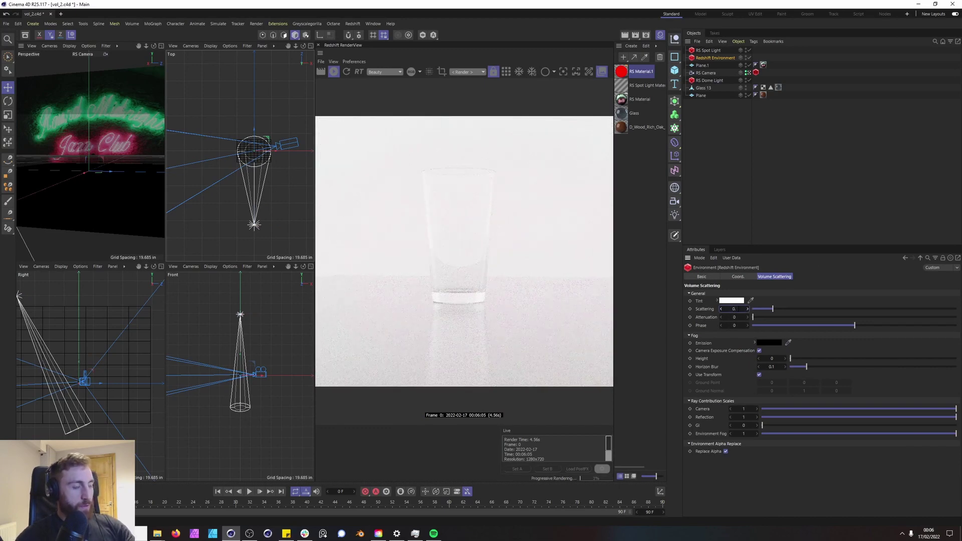
# - Set fog Scattering to 0, disable the RS Dome Light, and move the spot light along Z and X
pyautogui.write('0.00')
pyautogui.press('Return')
pyautogui.click(708, 50)
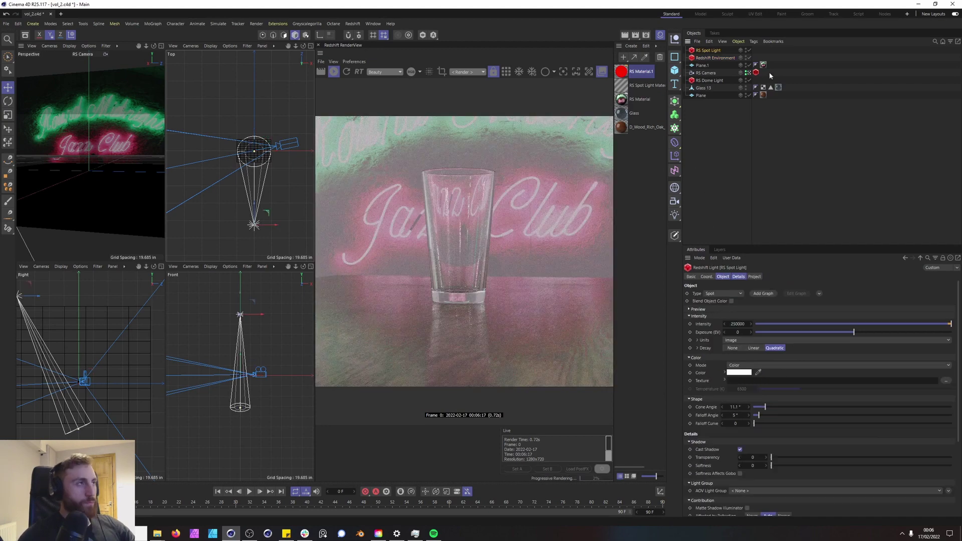
pyautogui.click(749, 80)
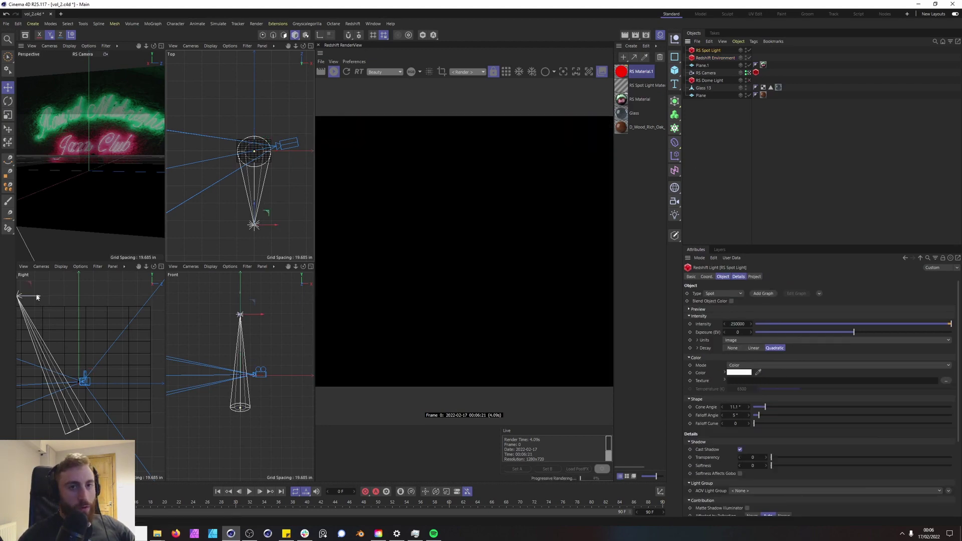
pyautogui.moveTo(38, 296); pyautogui.dragTo(54, 294)
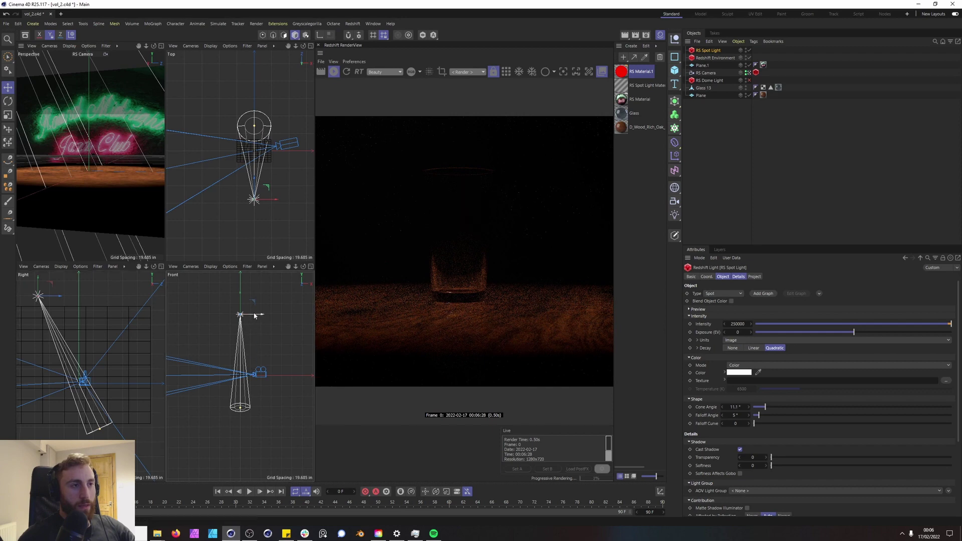
pyautogui.moveTo(254, 315); pyautogui.dragTo(252, 313)
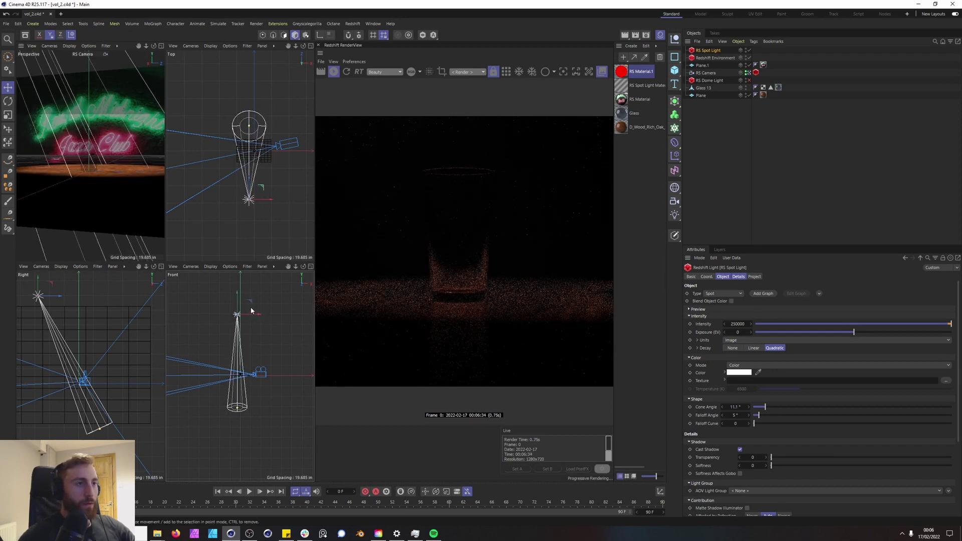
# - Set the spot light Cone Angle to 8°, re-enable the dome light, and make the light red
pyautogui.click(740, 406)
pyautogui.write('8')
pyautogui.press('Return')
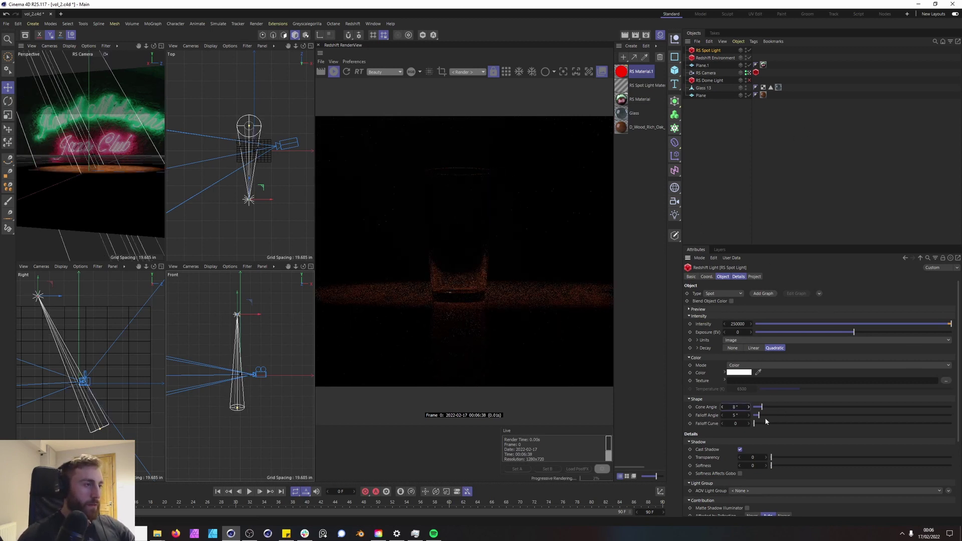
pyautogui.moveTo(759, 415)
pyautogui.mouseDown()
pyautogui.moveTo(892, 416)
pyautogui.moveTo(759, 415)
pyautogui.mouseUp()
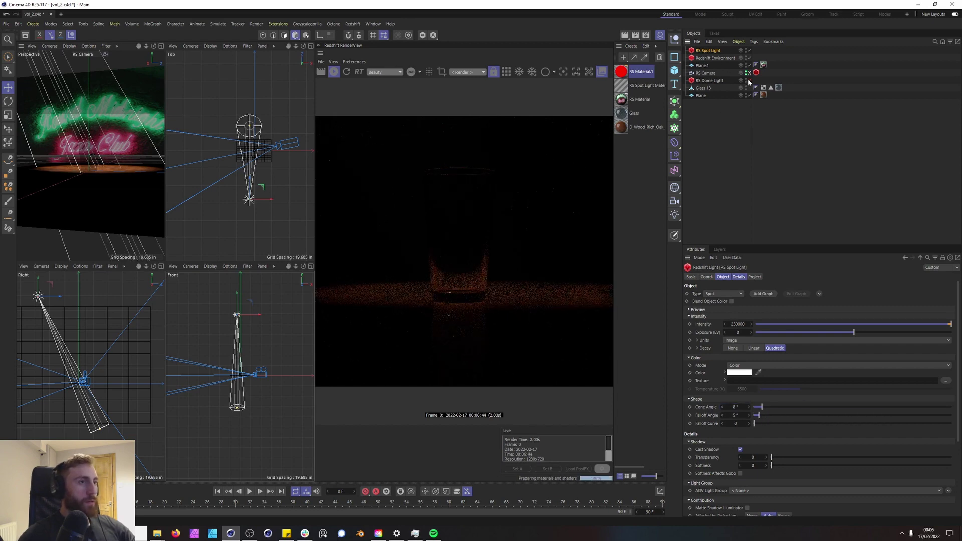
pyautogui.click(748, 80)
pyautogui.click(739, 372)
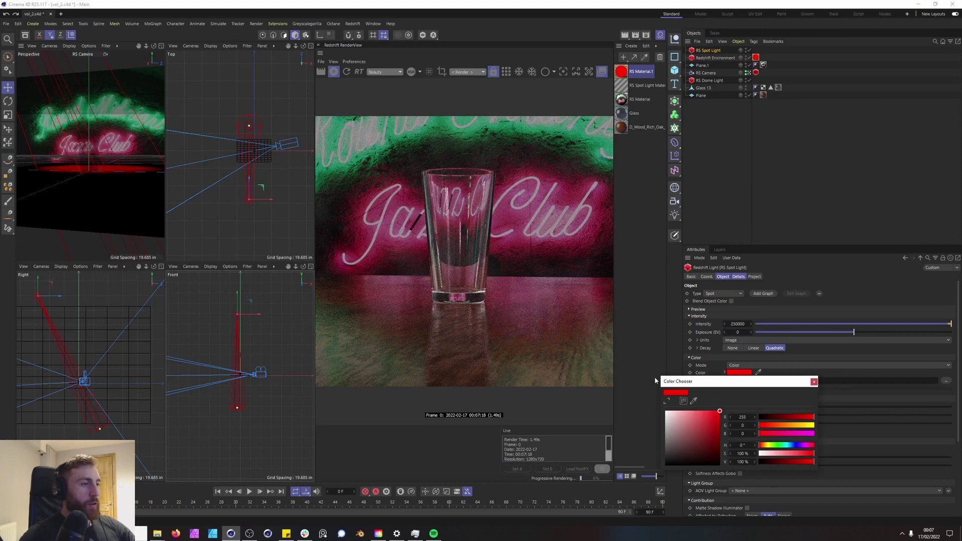
# - Close the Color Chooser and disable the RS Dome Light, leaving only the red spotlight's glow
pyautogui.click(813, 382)
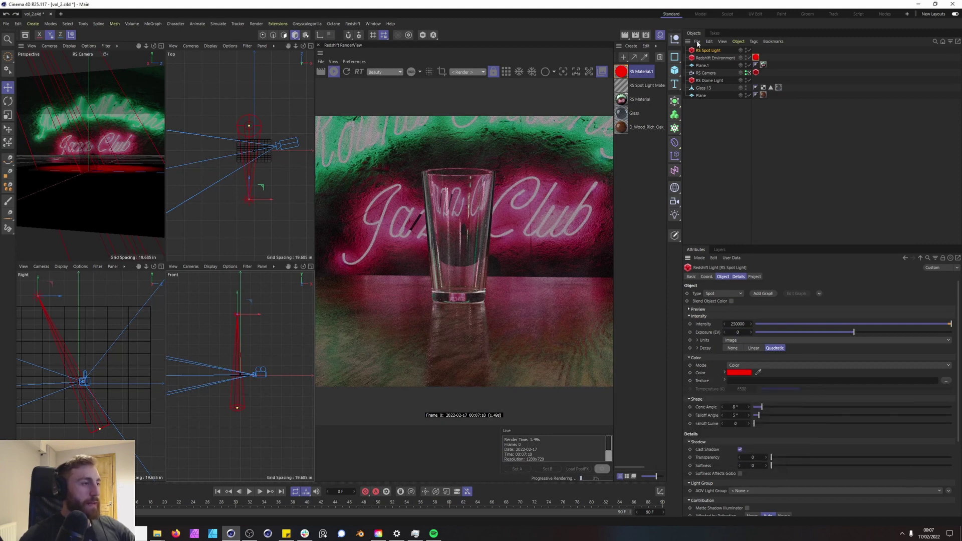
pyautogui.click(748, 80)
pyautogui.click(758, 148)
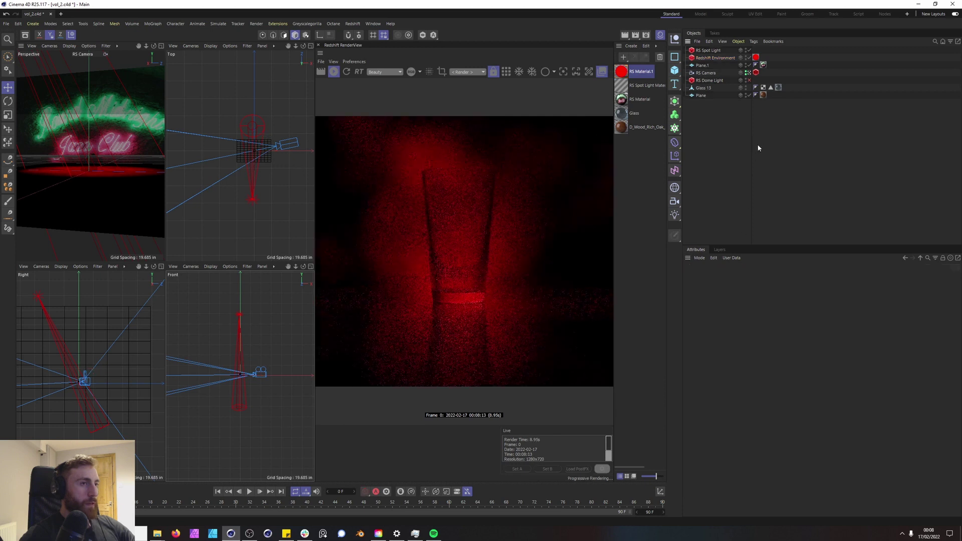
pyautogui.click(708, 51)
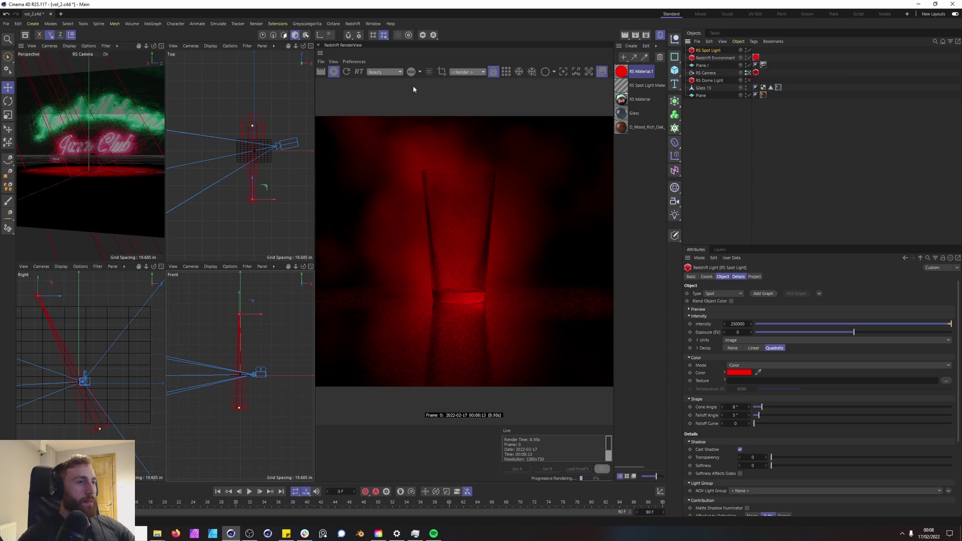
pyautogui.click(709, 80)
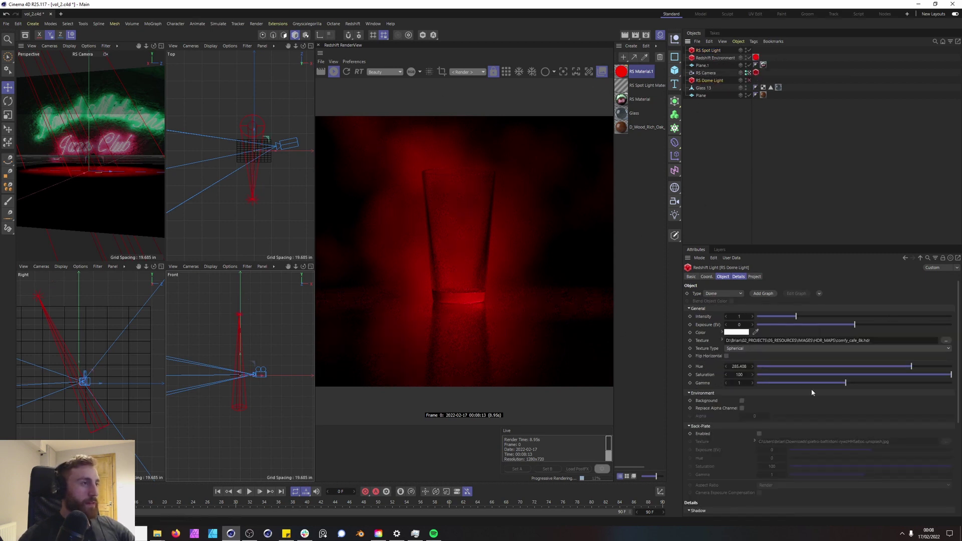
# - Re-enable the RS Dome Light, review its Details contribution settings, then select the RS Spot Light
pyautogui.click(749, 80)
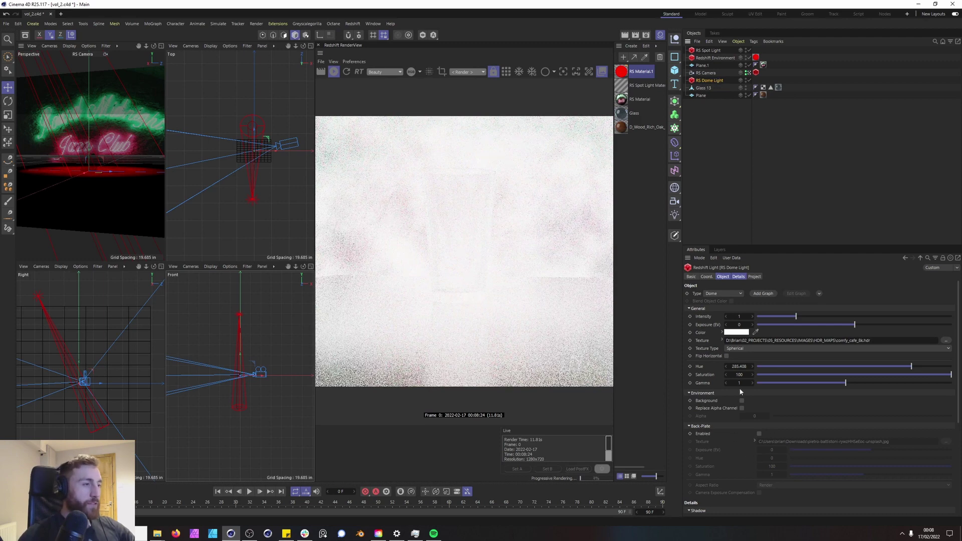
pyautogui.click(737, 277)
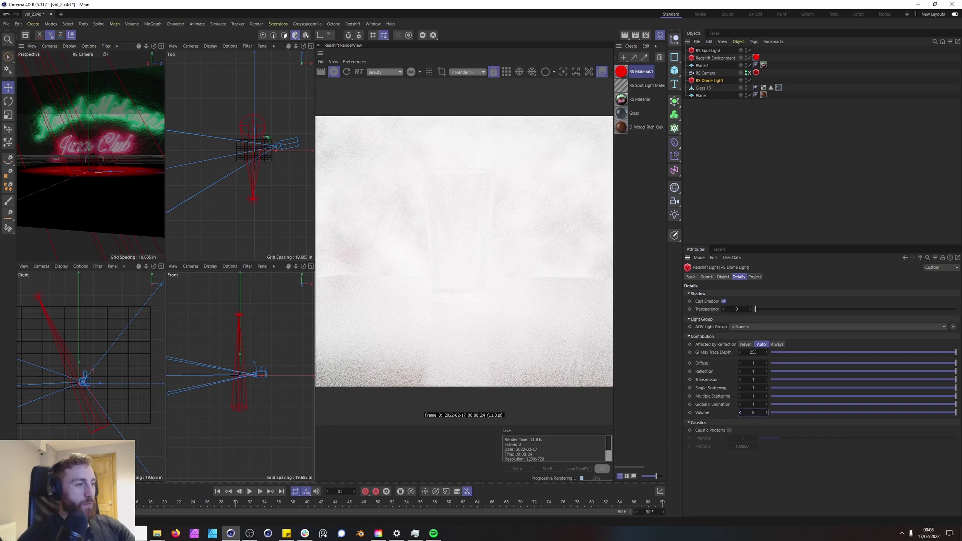
pyautogui.click(717, 118)
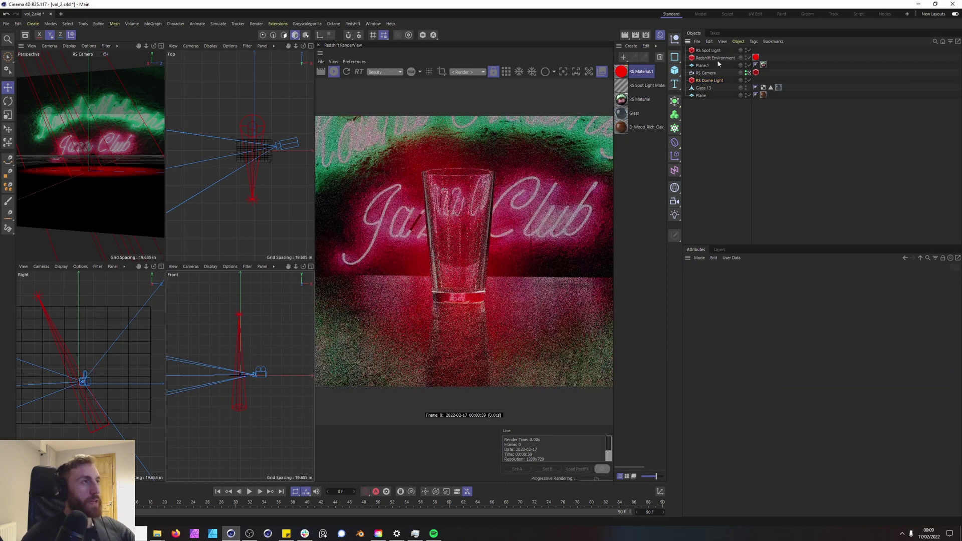
pyautogui.click(718, 81)
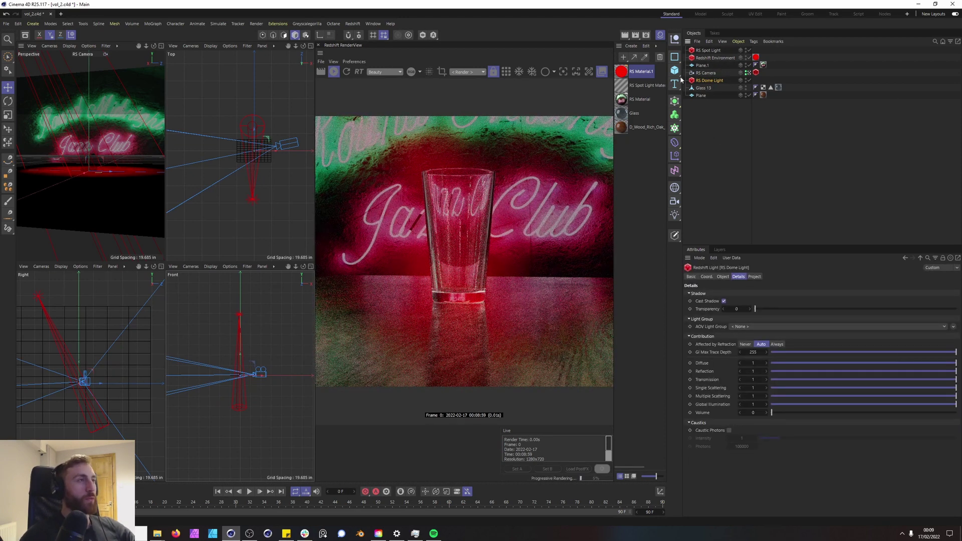
pyautogui.click(708, 51)
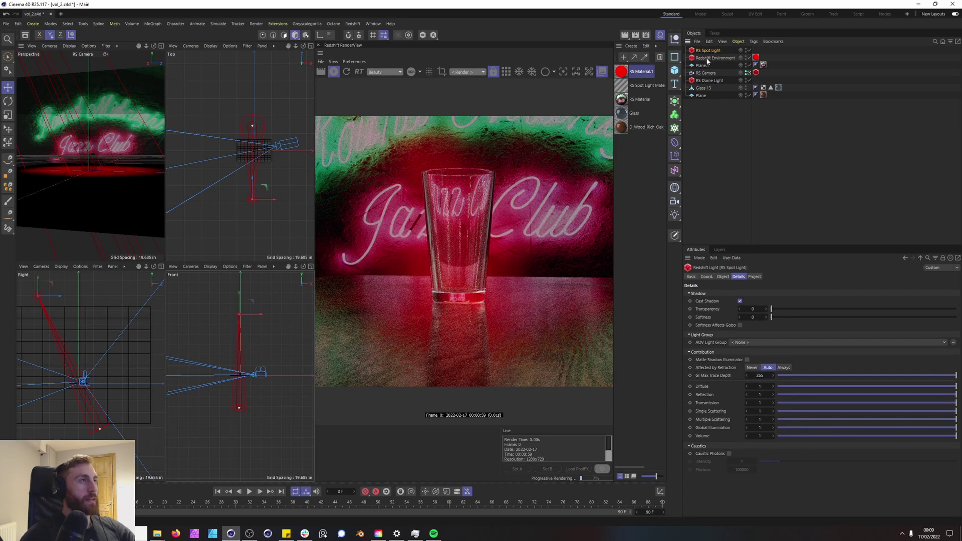
# - Open RS Material.1's node graph and set the Maxon Noise Overall Scale to 0.5
pyautogui.click(755, 58)
pyautogui.doubleClick(635, 72)
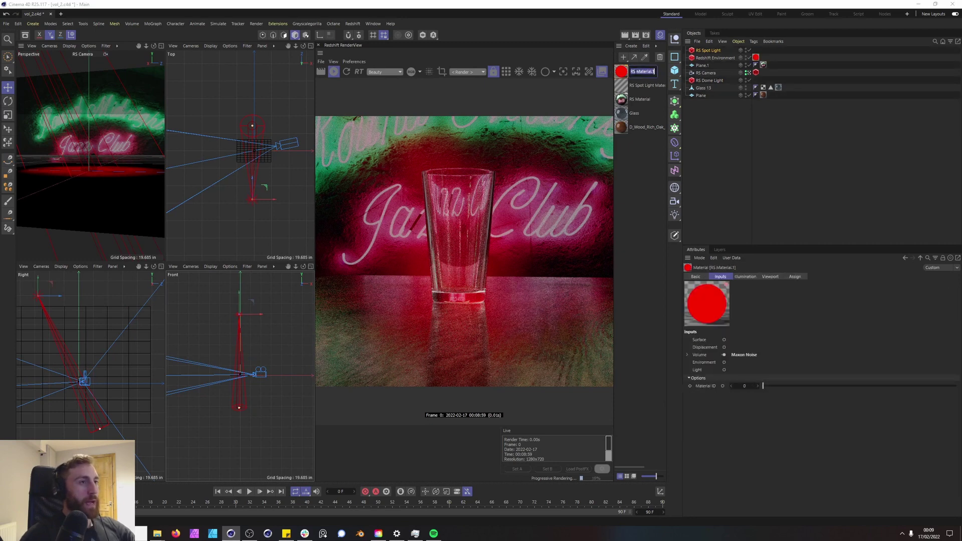
pyautogui.doubleClick(621, 71)
pyautogui.moveTo(570, 15); pyautogui.dragTo(743, 77)
pyautogui.click(767, 487)
pyautogui.press('Return')
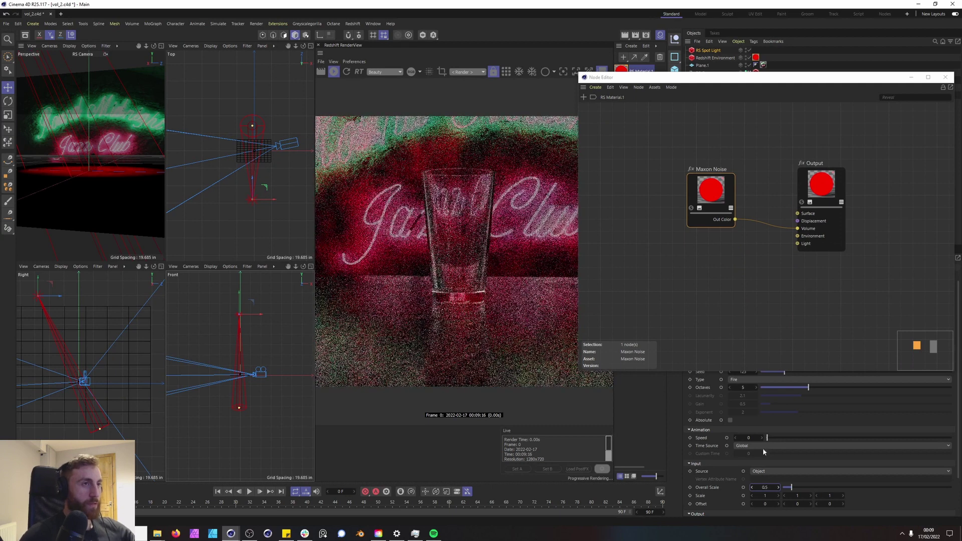
# - Change the Maxon Noise type to Luka and close the node graph
pyautogui.moveTo(870, 80); pyautogui.dragTo(211, 165)
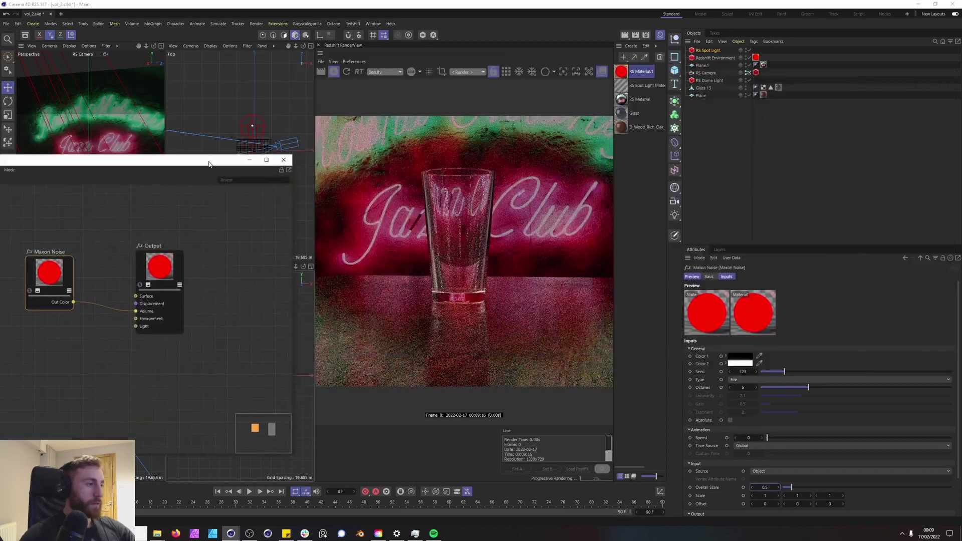
pyautogui.click(762, 379)
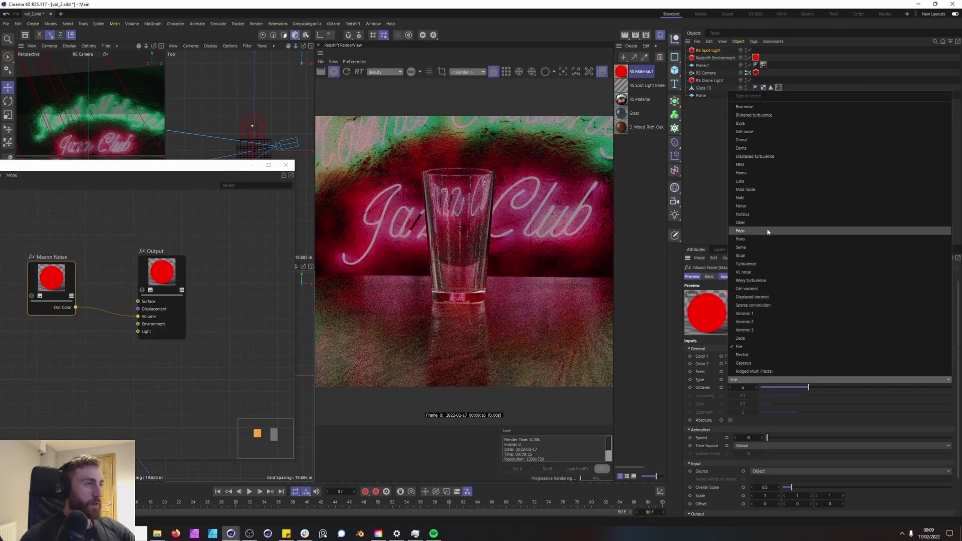
pyautogui.click(756, 280)
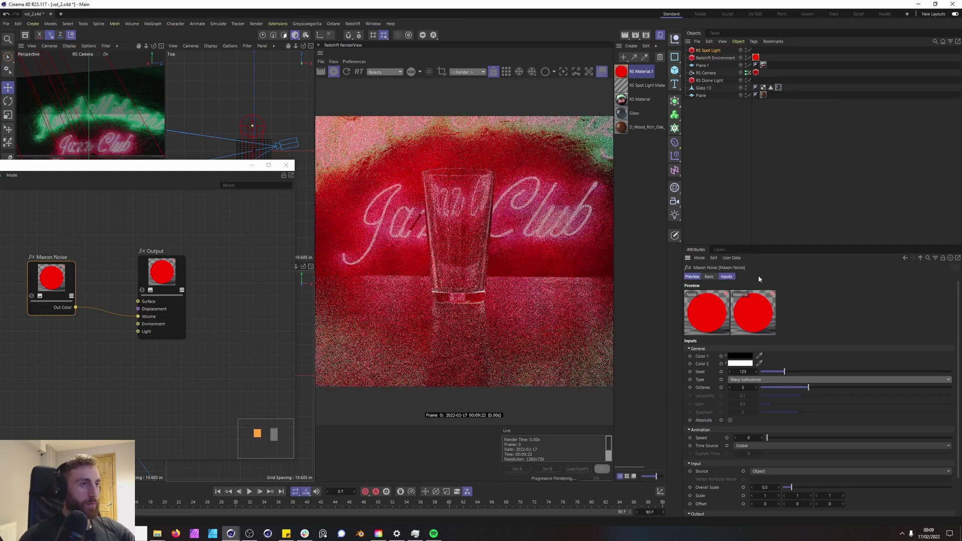
pyautogui.click(772, 375)
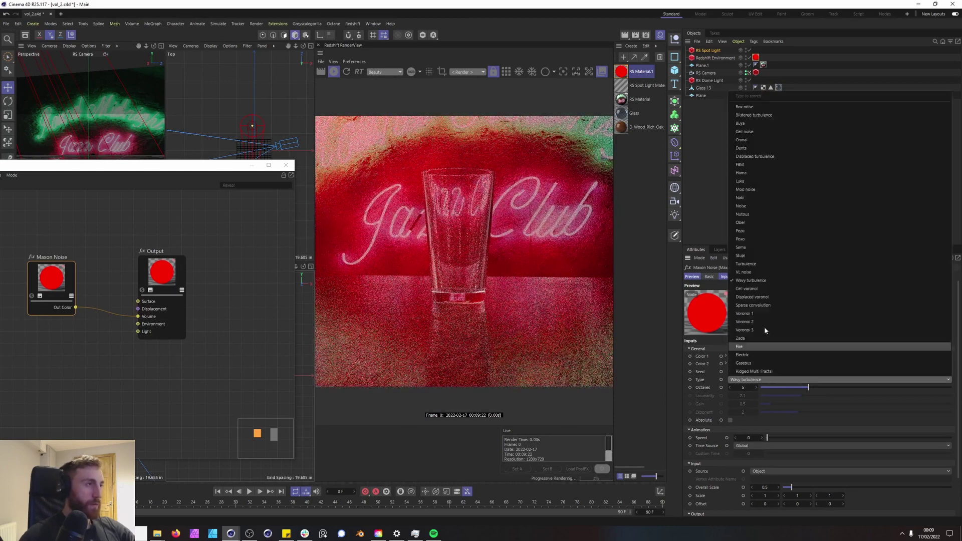
pyautogui.click(770, 181)
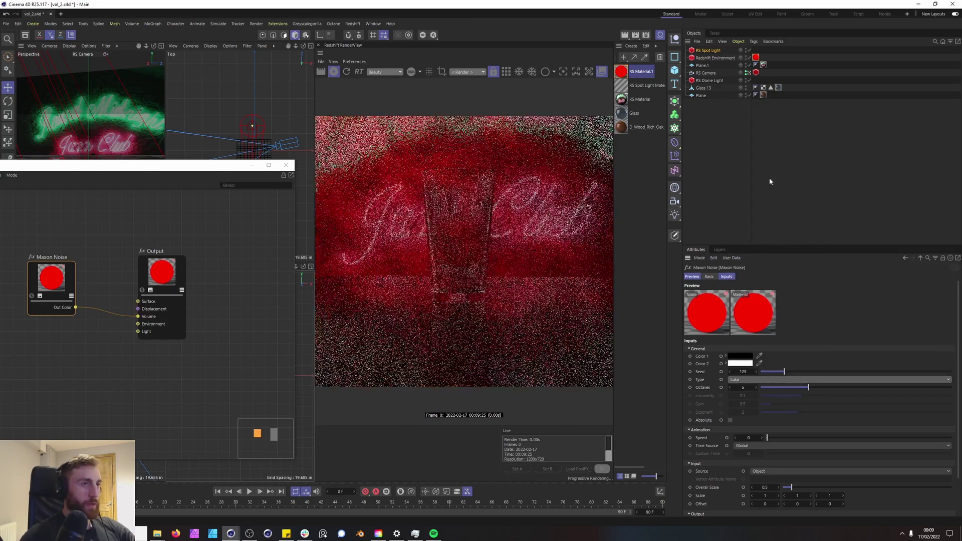
pyautogui.click(287, 165)
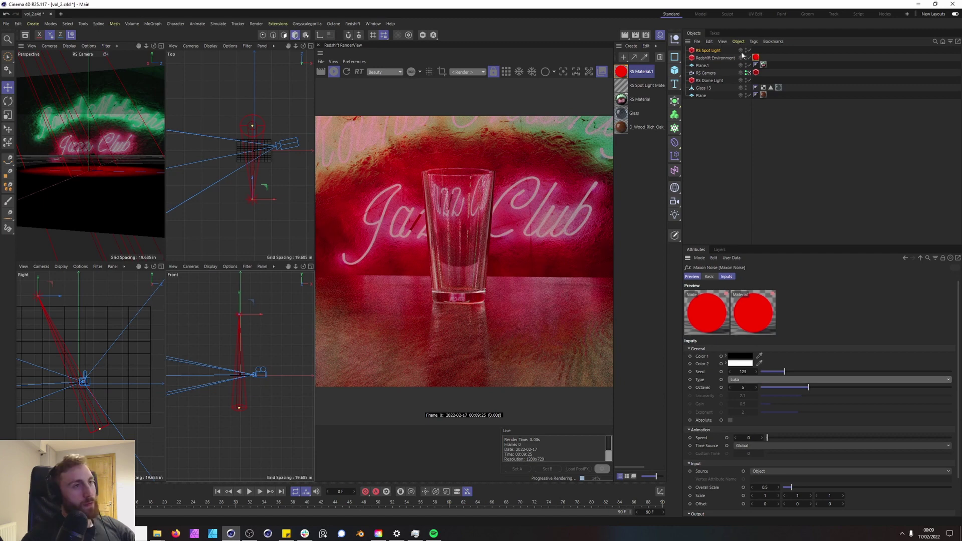
# - Set the Redshift Environment fog to Scattering 1, Attenuation 0.068 and Phase -0.312
pyautogui.click(710, 58)
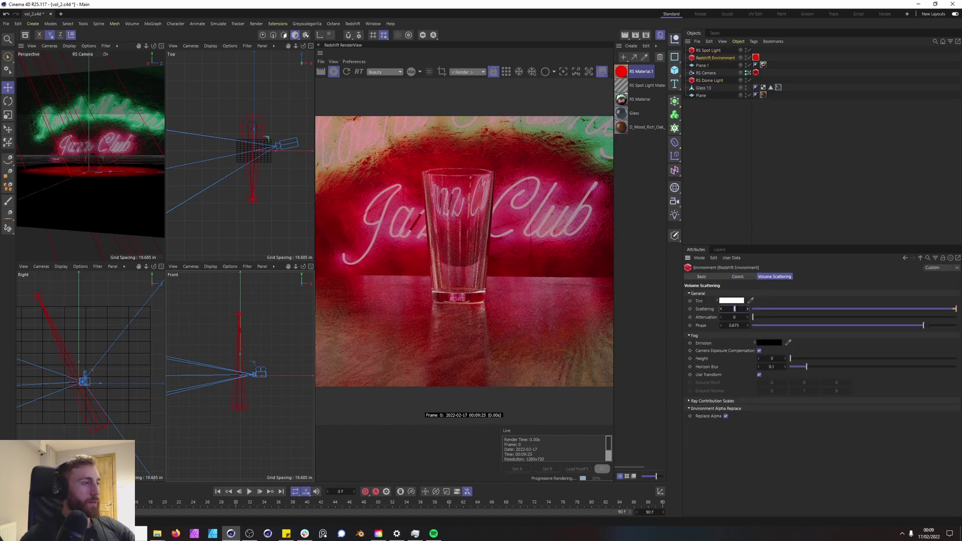
pyautogui.moveTo(735, 308); pyautogui.dragTo(736, 309)
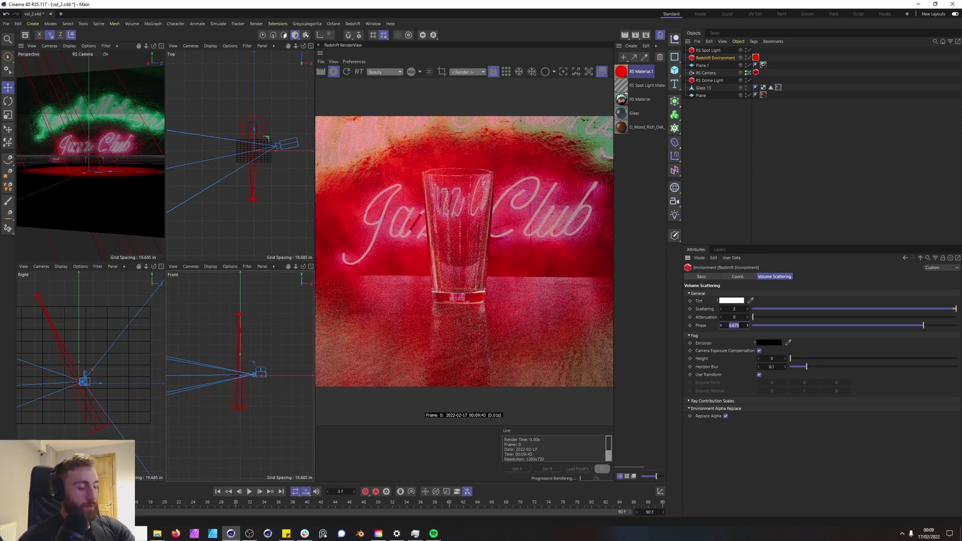
pyautogui.moveTo(742, 325); pyautogui.dragTo(739, 325)
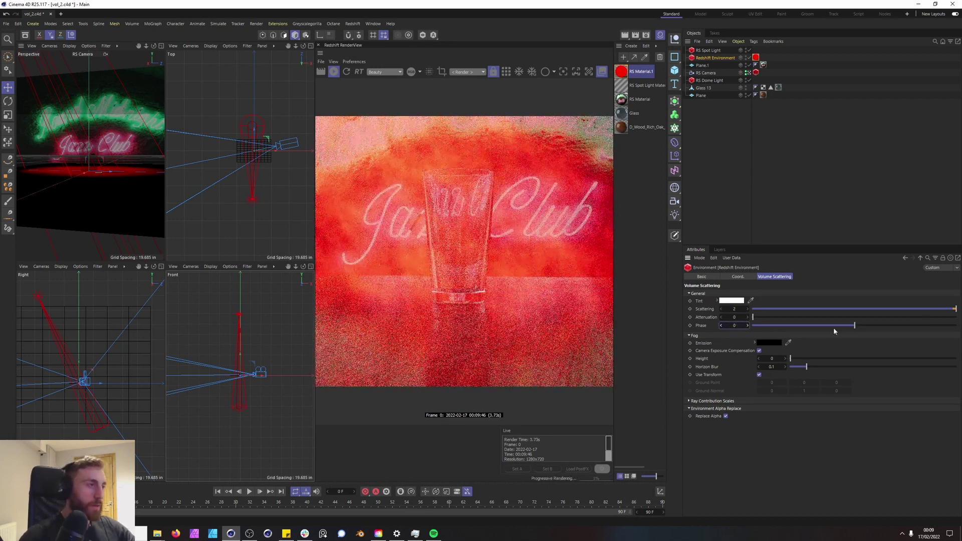
pyautogui.moveTo(855, 327); pyautogui.dragTo(797, 325)
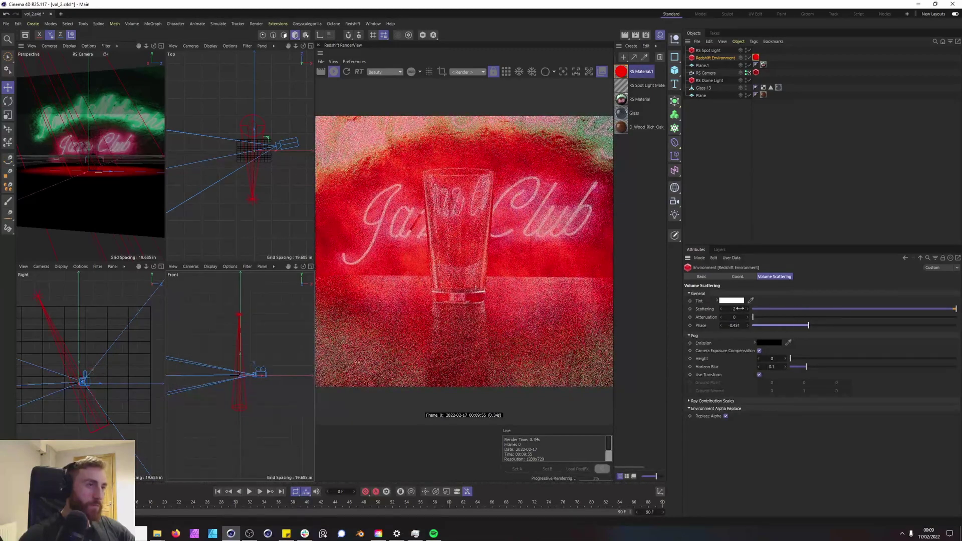
pyautogui.moveTo(738, 309); pyautogui.dragTo(740, 309)
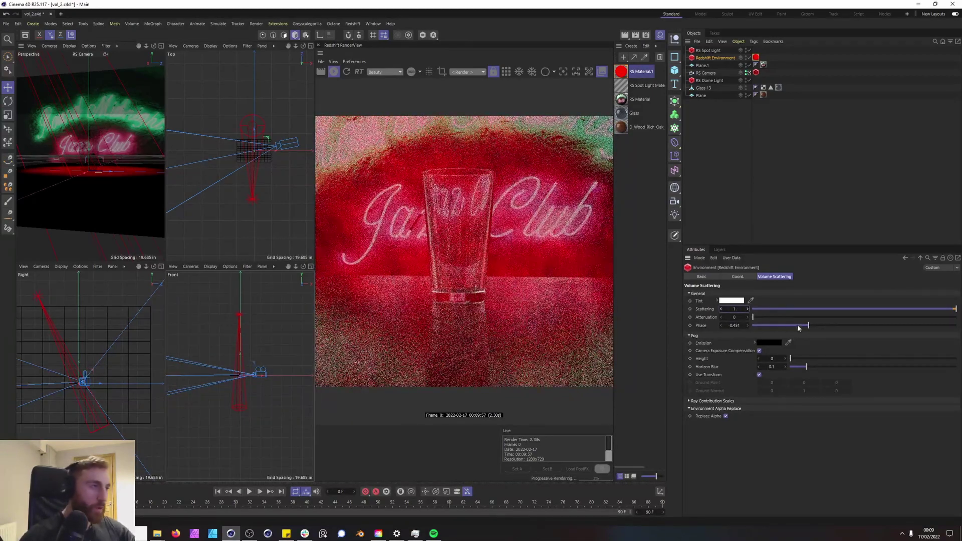
pyautogui.moveTo(809, 325); pyautogui.dragTo(907, 325)
pyautogui.hotkey('ctrl', 'z')
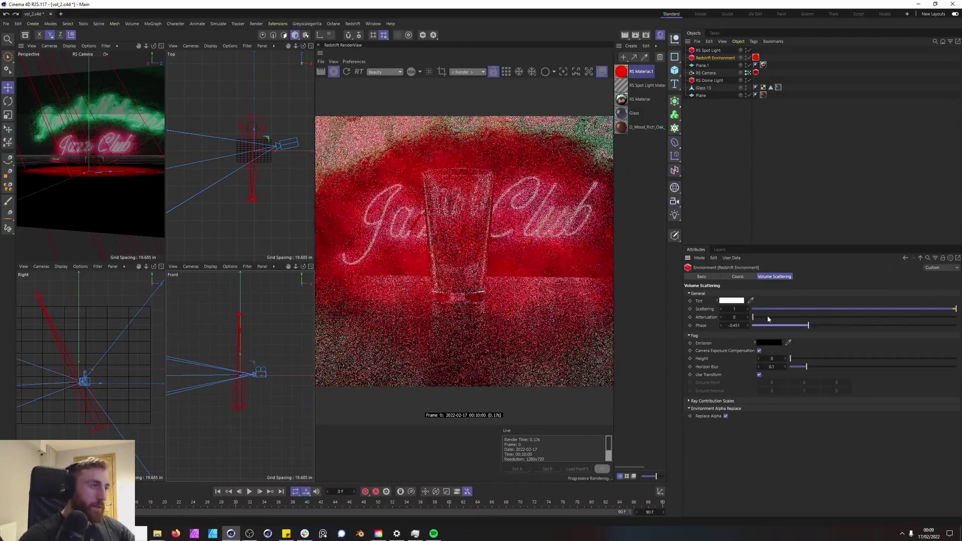
pyautogui.moveTo(842, 321)
pyautogui.mouseDown()
pyautogui.moveTo(935, 326)
pyautogui.moveTo(792, 321)
pyautogui.moveTo(823, 321)
pyautogui.mouseUp()
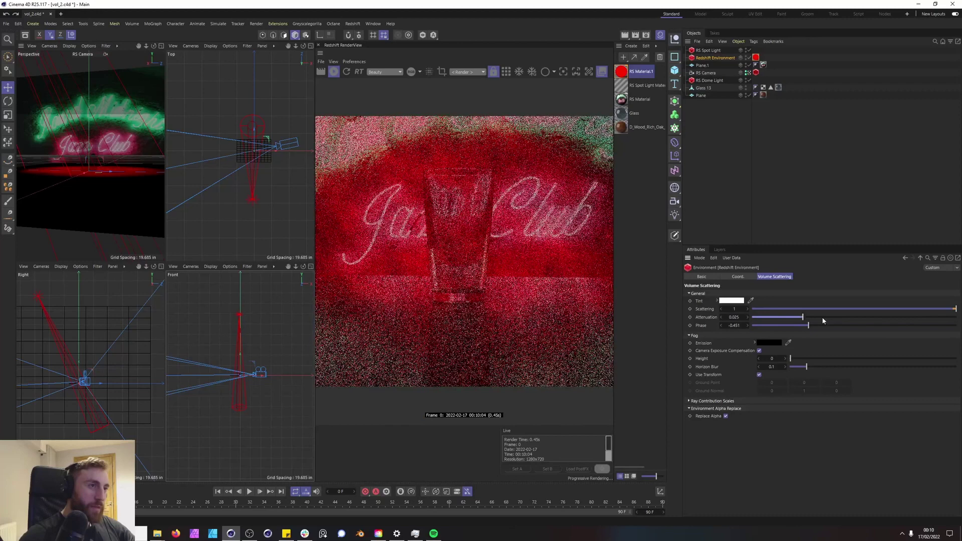
pyautogui.click(734, 325)
pyautogui.write('0')
pyautogui.press('Return')
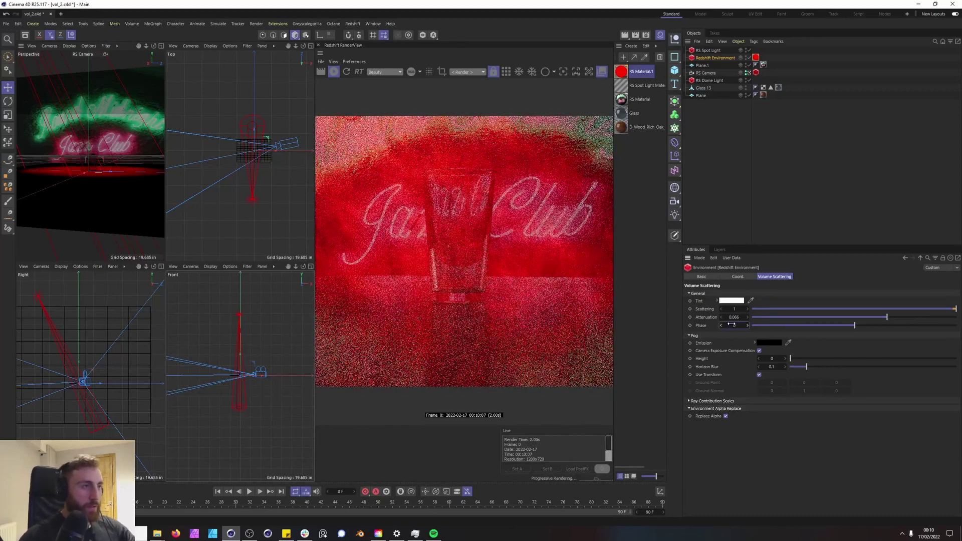
pyautogui.moveTo(848, 325); pyautogui.dragTo(843, 325)
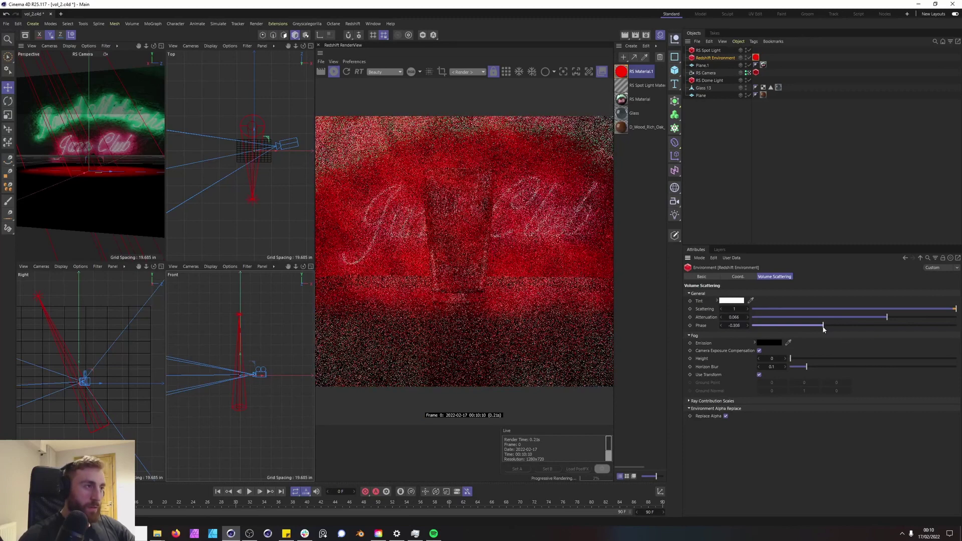
# - Raise the fog's GI ray contribution to 1 and begin editing the spot light's intensity
pyautogui.click(707, 401)
pyautogui.moveTo(748, 425); pyautogui.dragTo(757, 427)
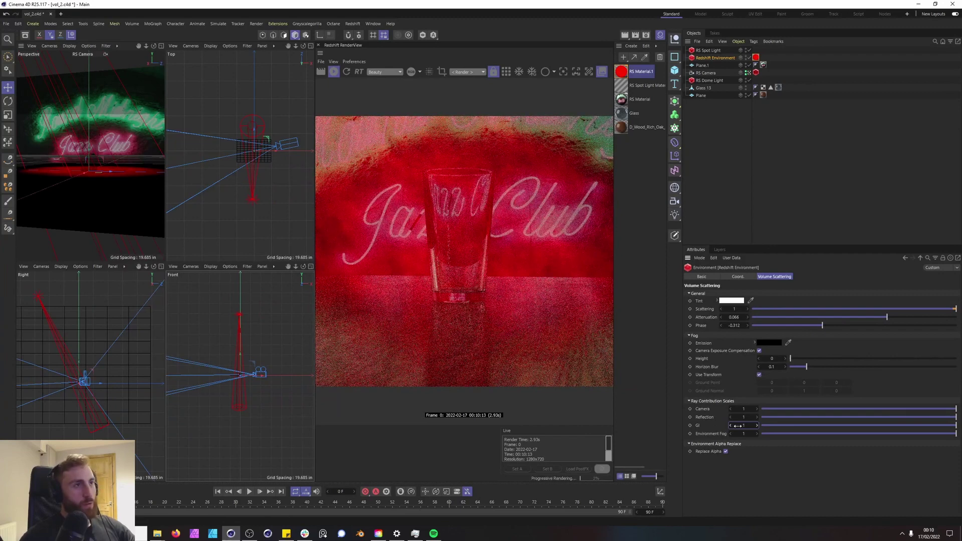
pyautogui.click(708, 51)
pyautogui.click(736, 325)
# - Lower the spot light intensity to about 88000 and widen its cone angle to 11°
pyautogui.moveTo(940, 324)
pyautogui.mouseDown()
pyautogui.moveTo(930, 326)
pyautogui.moveTo(944, 324)
pyautogui.mouseUp()
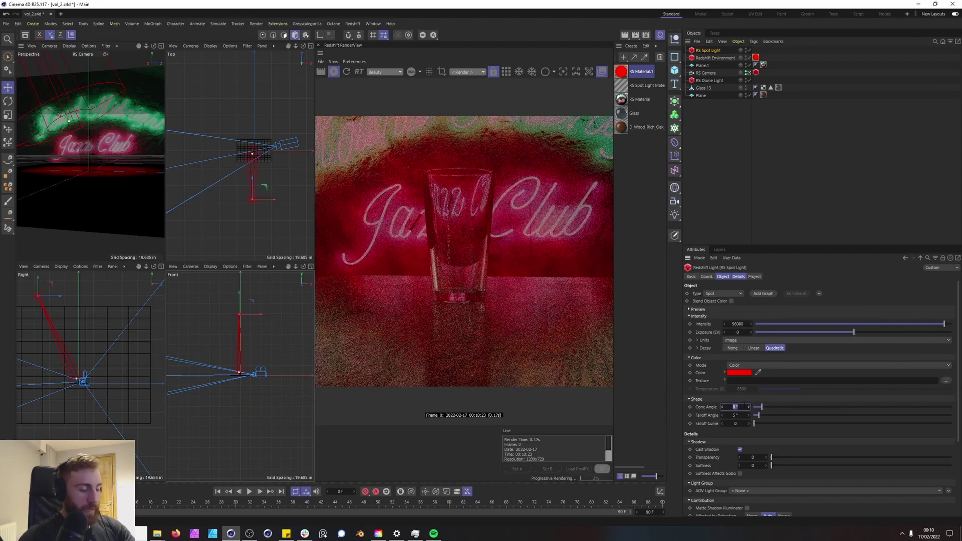
pyautogui.moveTo(737, 407); pyautogui.dragTo(744, 406)
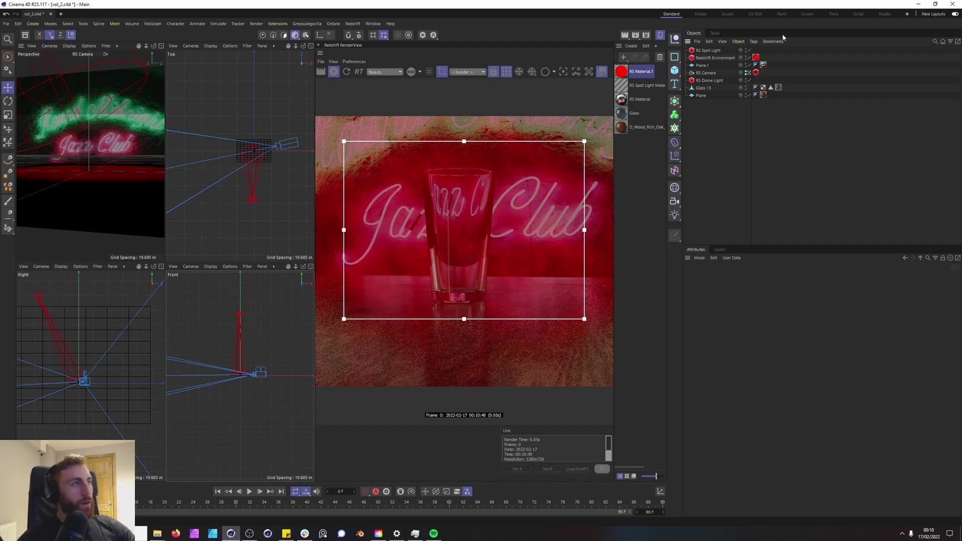
# - Extend the render region downward, check the environment fog settings, then turn off Render Region
pyautogui.moveTo(464, 319); pyautogui.dragTo(461, 346)
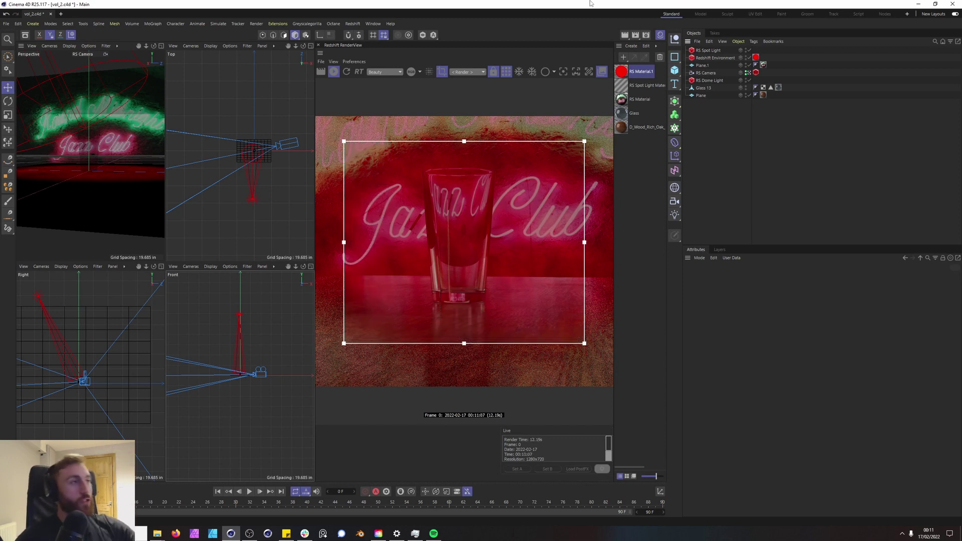
pyautogui.click(715, 57)
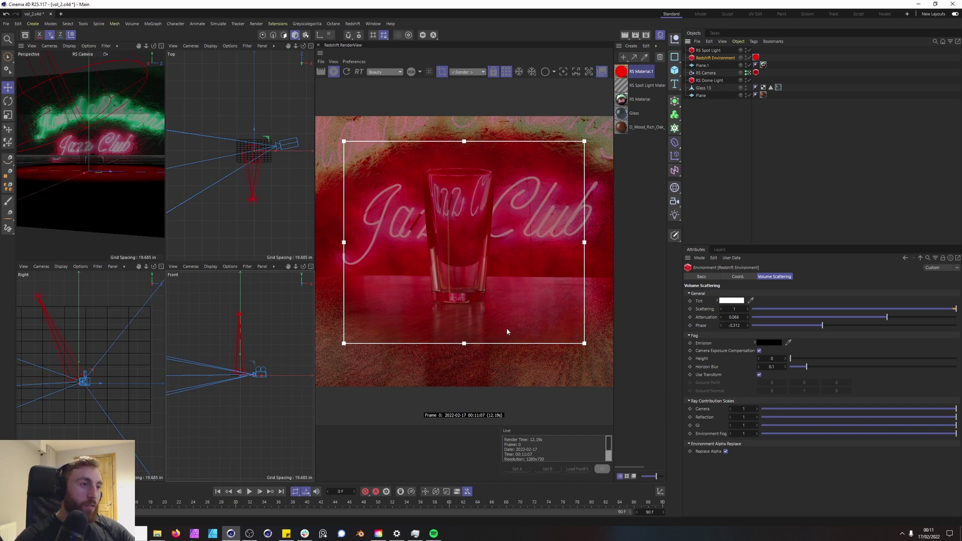
pyautogui.click(749, 107)
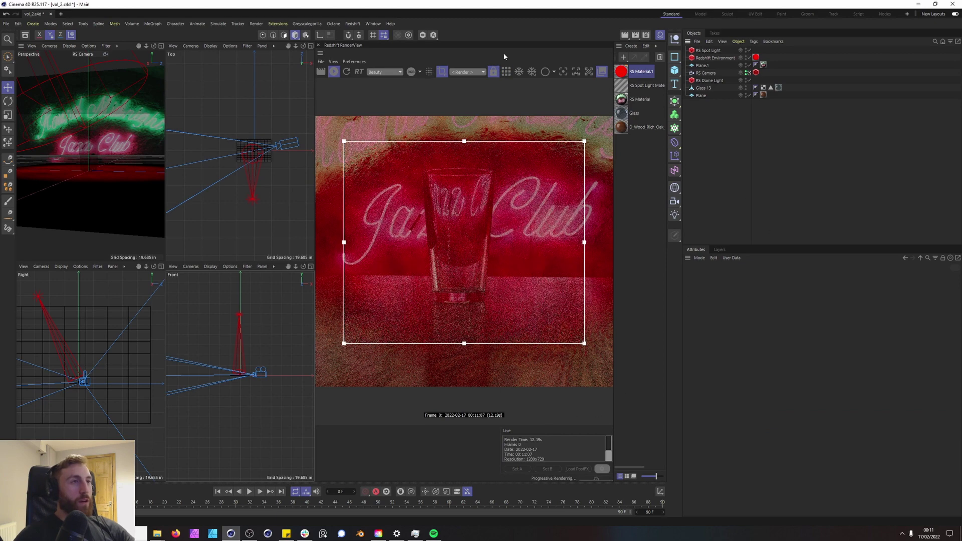
pyautogui.click(442, 72)
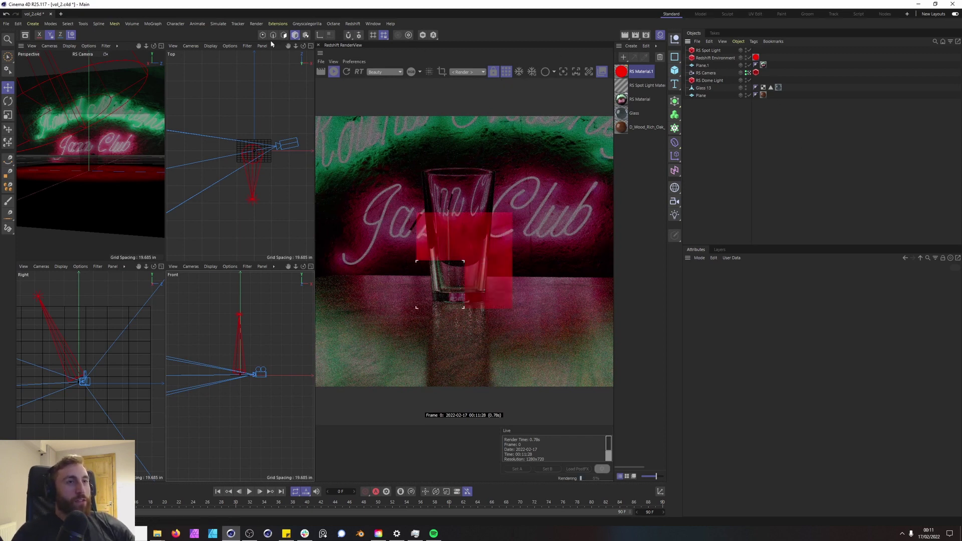
# - Open the Redshift render settings in Advanced mode and turn off Automatic Sampling
pyautogui.click(353, 24)
pyautogui.click(371, 50)
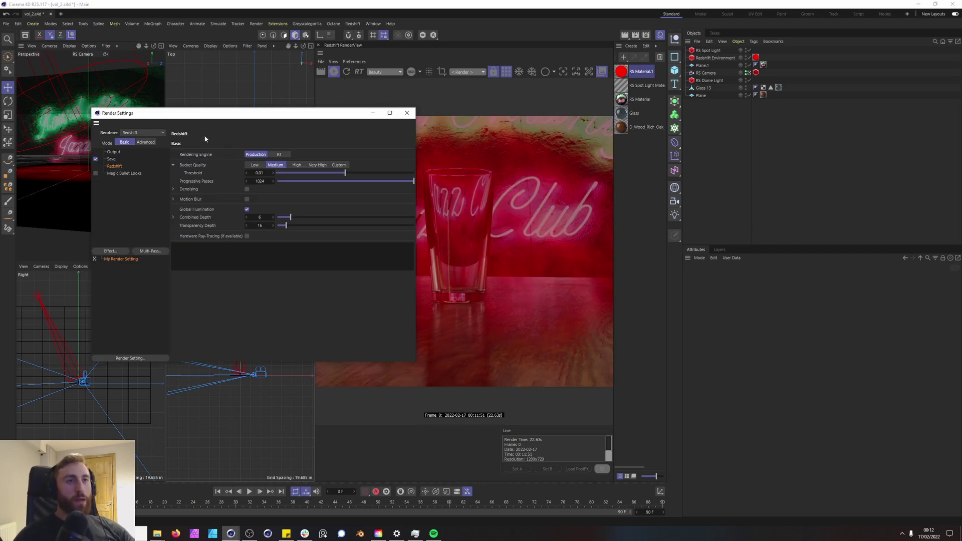
pyautogui.click(144, 142)
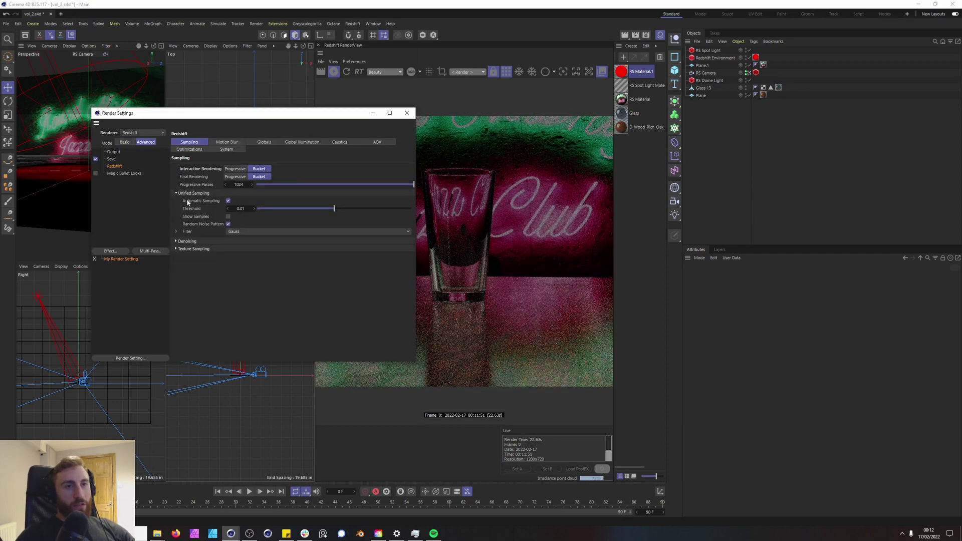
pyautogui.click(228, 201)
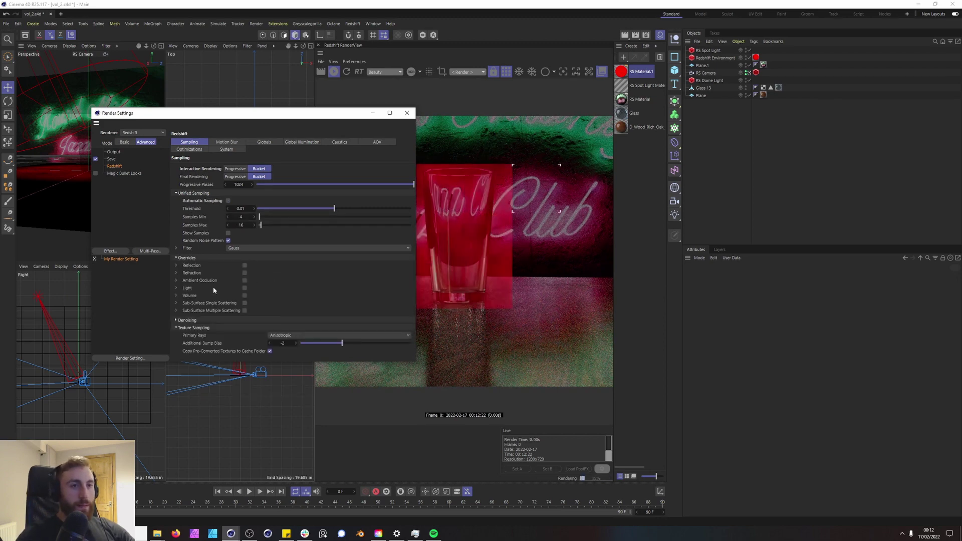
# - Enable the Light and Volume sample overrides at 512 samples each
pyautogui.click(245, 288)
pyautogui.doubleClick(258, 304)
pyautogui.write('512')
pyautogui.press('Return')
pyautogui.click(176, 320)
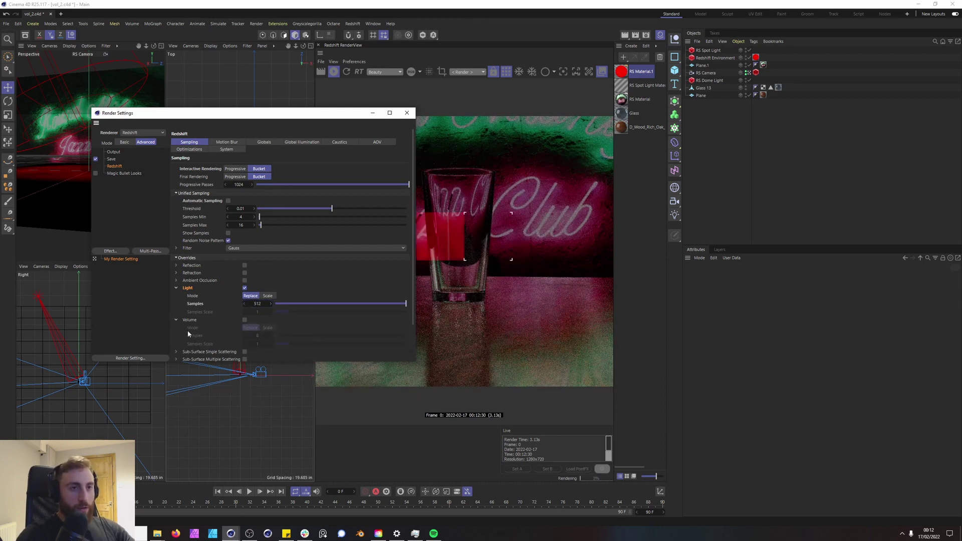
pyautogui.click(245, 319)
pyautogui.doubleClick(257, 335)
pyautogui.write('512')
pyautogui.press('Return')
# - Enable the Refraction and Reflection sample overrides at 512 samples each
pyautogui.moveTo(210, 113); pyautogui.dragTo(169, 70)
pyautogui.click(134, 230)
pyautogui.click(203, 229)
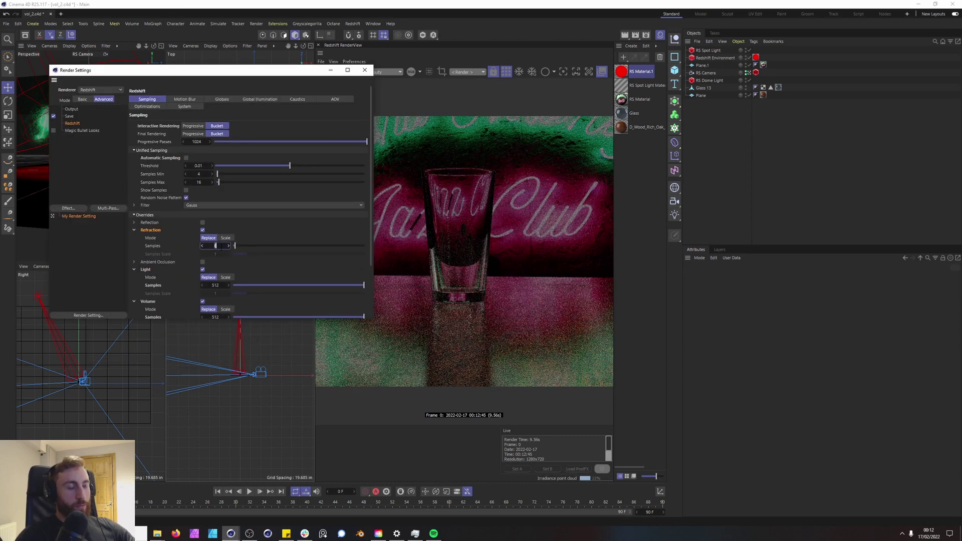
pyautogui.doubleClick(216, 245)
pyautogui.write('512')
pyautogui.press('Return')
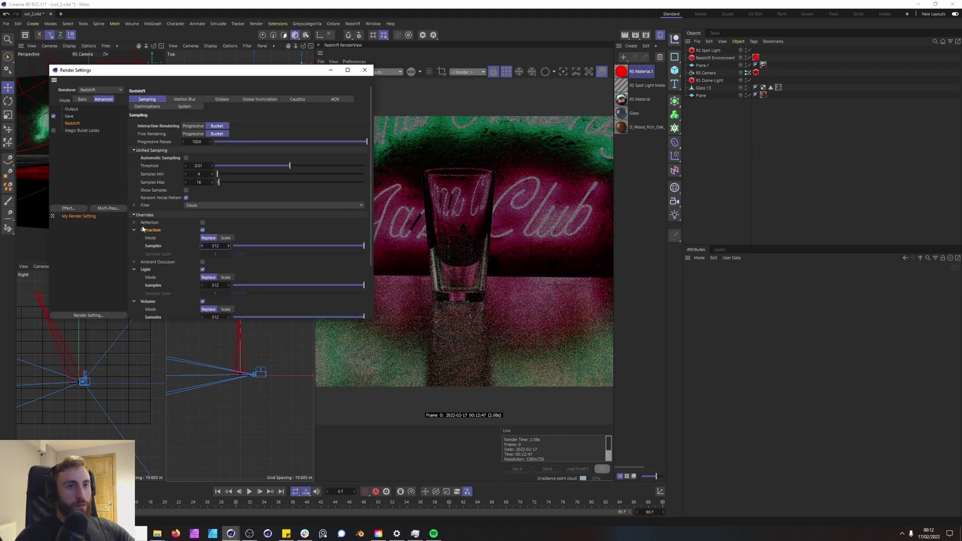
pyautogui.click(133, 223)
pyautogui.click(203, 222)
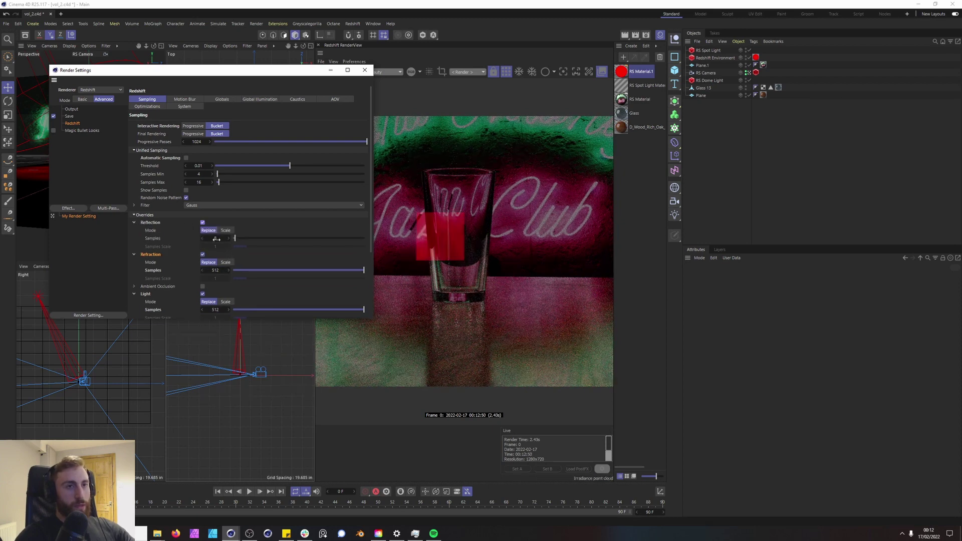
pyautogui.doubleClick(216, 238)
pyautogui.write('512')
pyautogui.press('Return')
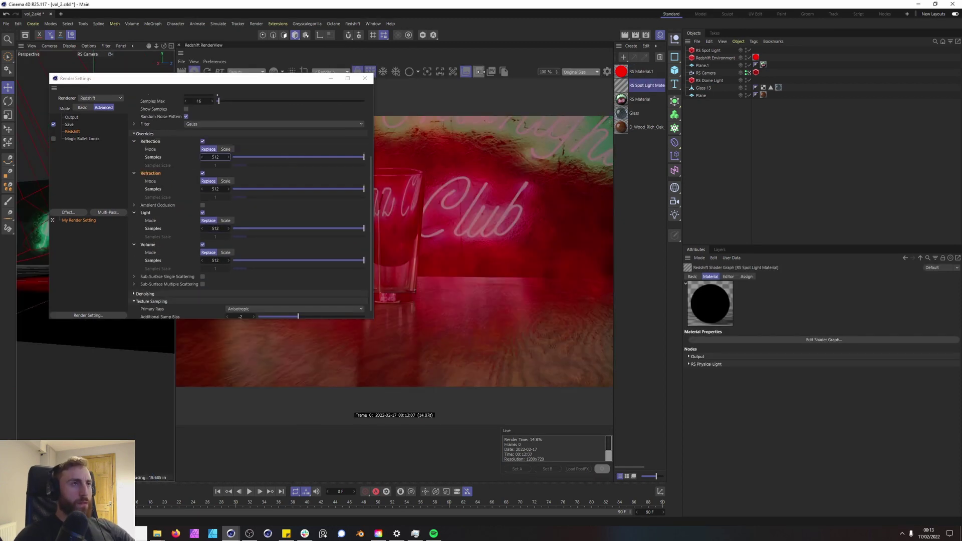
pyautogui.click(479, 72)
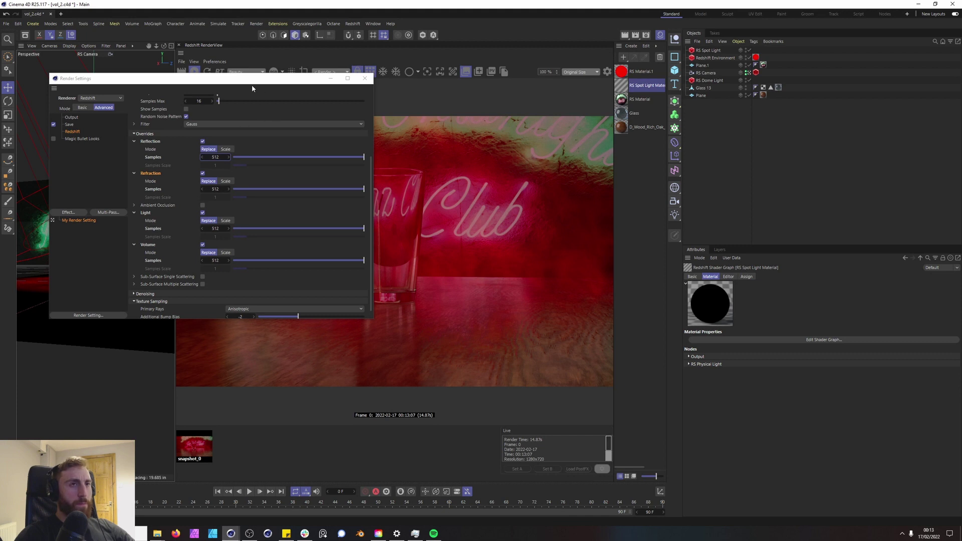
# - Enter Unified Sampling Samples Min 2 and Samples Max 64
pyautogui.moveTo(252, 84); pyautogui.dragTo(557, 117)
pyautogui.scroll(3, 573, 193)
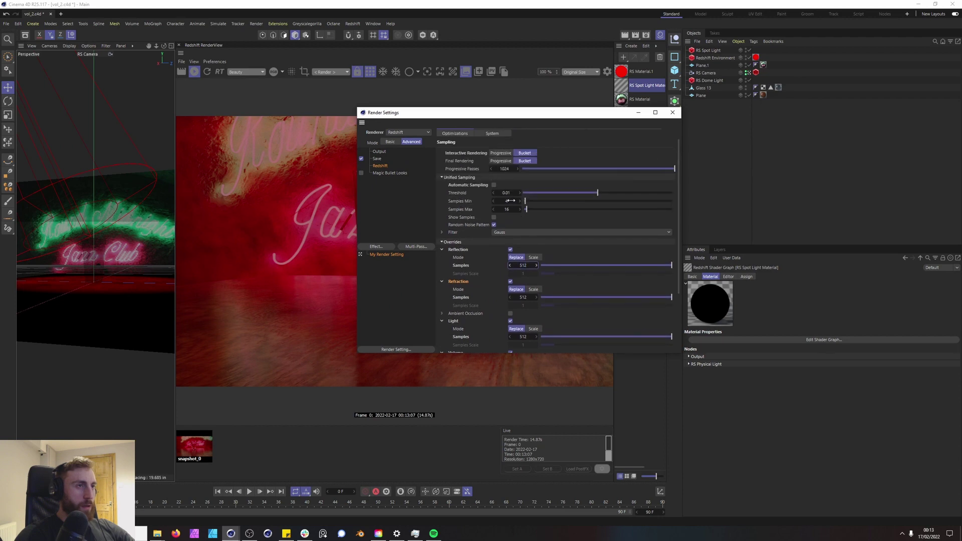
pyautogui.click(510, 200)
pyautogui.write('2')
pyautogui.press('Tab')
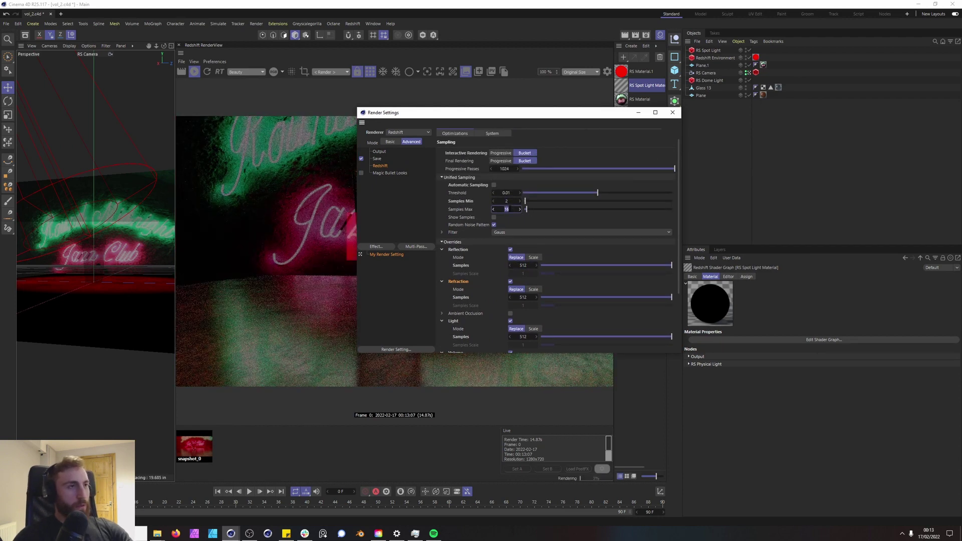
pyautogui.write('64')
pyautogui.press('Return')
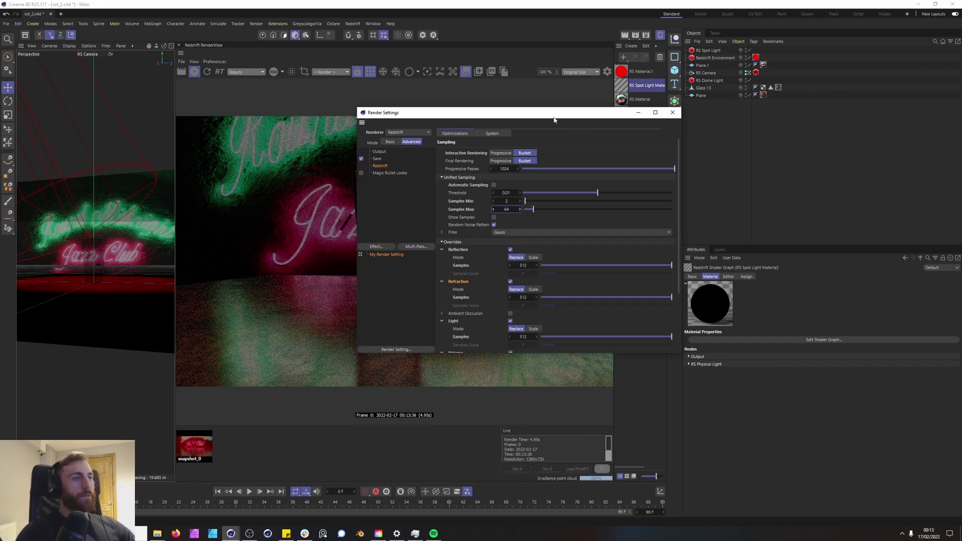
pyautogui.moveTo(555, 112); pyautogui.dragTo(748, 106)
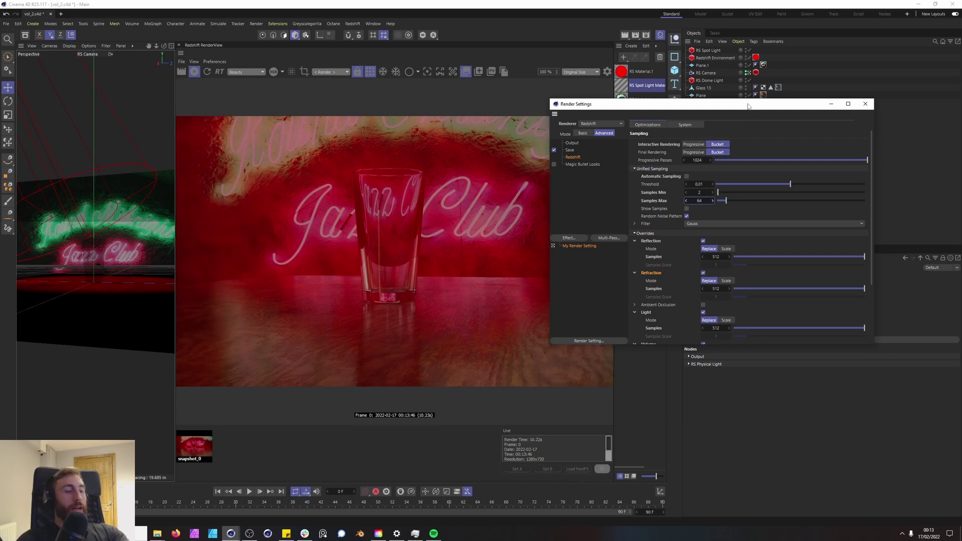
# - Save a snapshot, compare it with snapshot_1, then return to the live render
pyautogui.click(479, 73)
pyautogui.click(227, 443)
pyautogui.click(192, 449)
pyautogui.moveTo(703, 201); pyautogui.dragTo(704, 201)
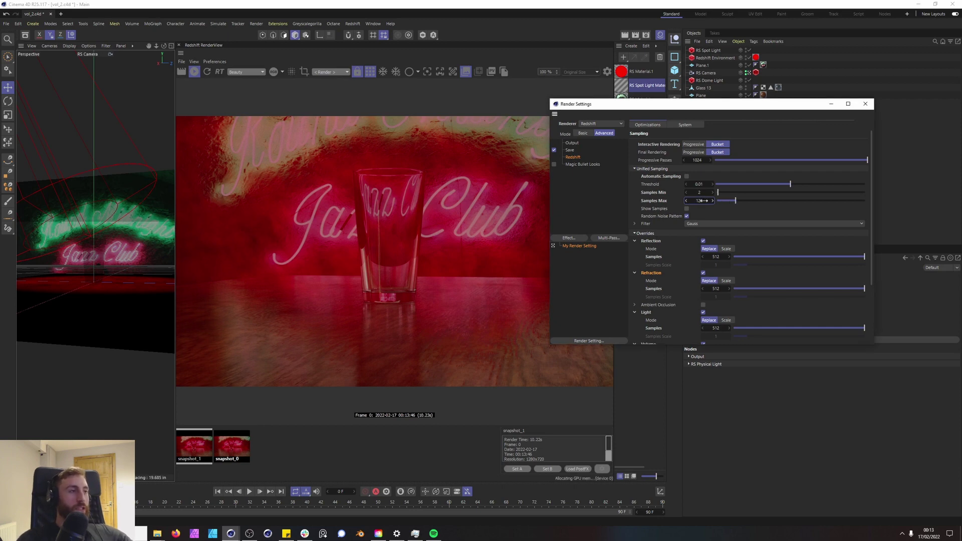
pyautogui.click(337, 459)
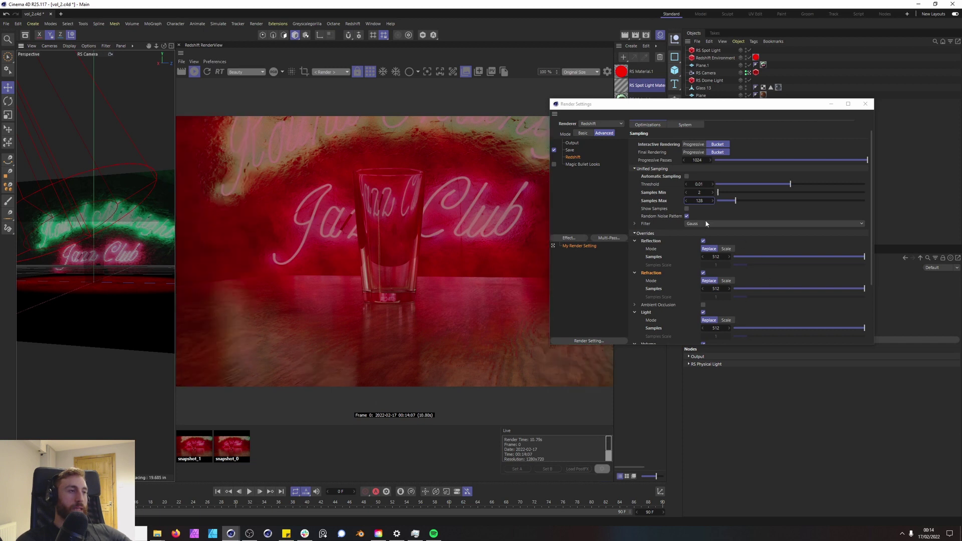
# - Lower unified Samples Max to 64, then to 2, letting the render restart each time
pyautogui.click(699, 200)
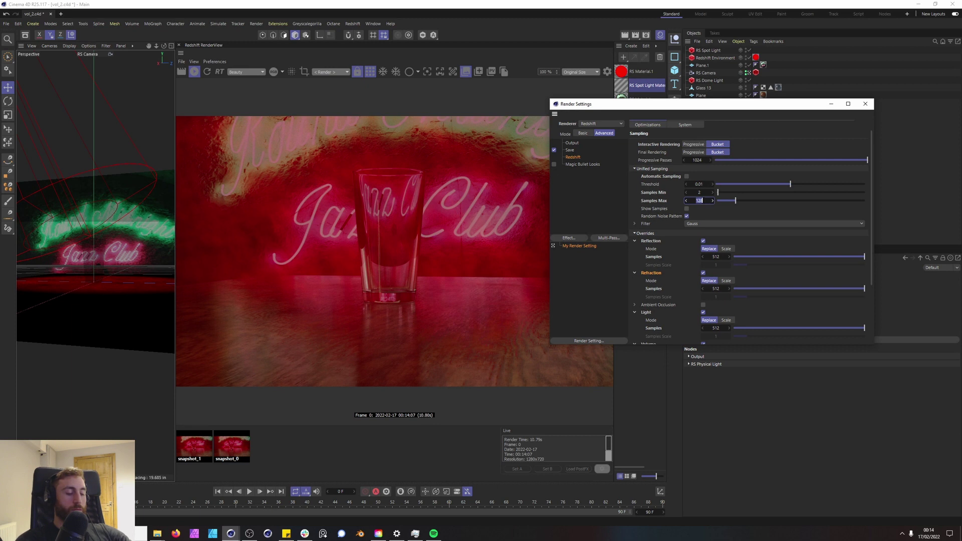
pyautogui.click(699, 200)
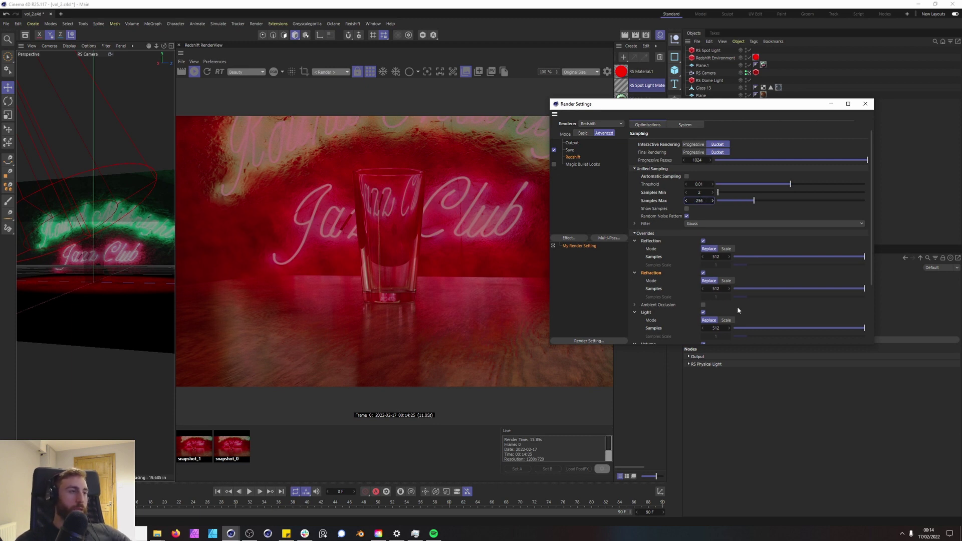
pyautogui.write('64')
pyautogui.press('Return')
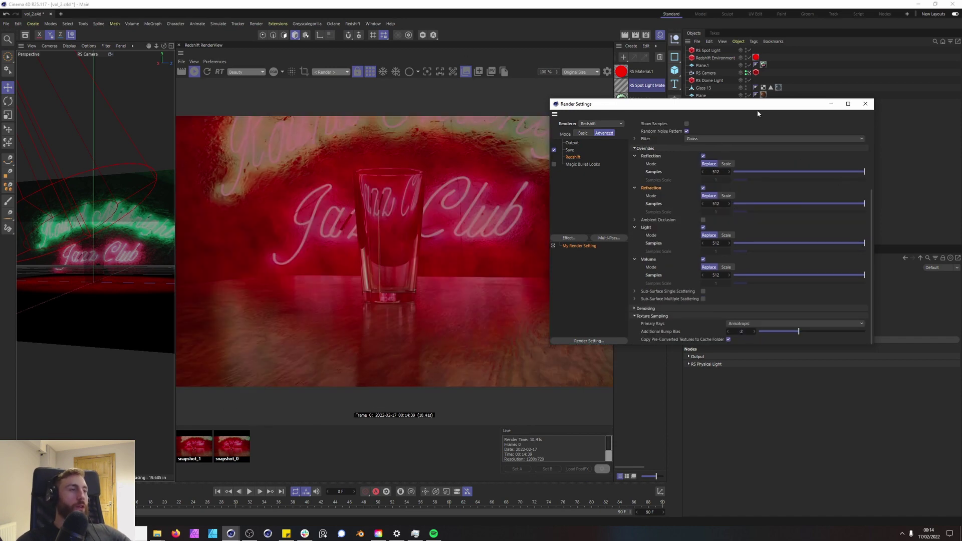
pyautogui.scroll(2, 758, 114)
pyautogui.write('2')
pyautogui.press('Return')
pyautogui.click(701, 159)
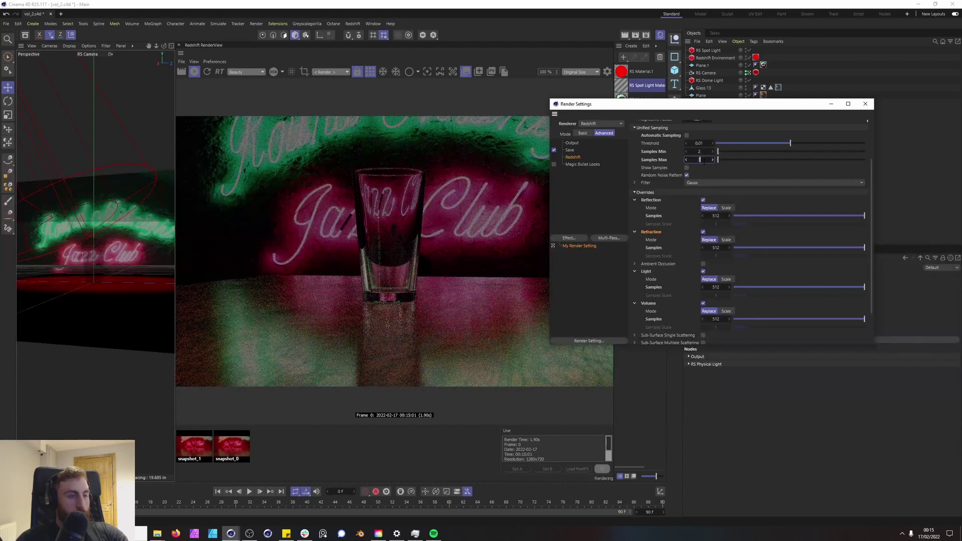
# - Set Samples Max to 32 and save a snapshot of the result
pyautogui.write('32')
pyautogui.press('Return')
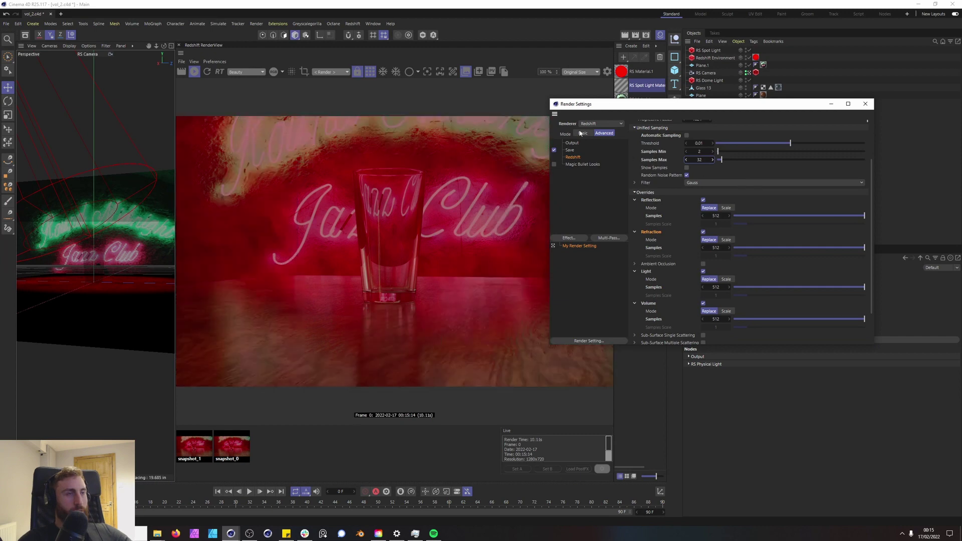
pyautogui.click(478, 72)
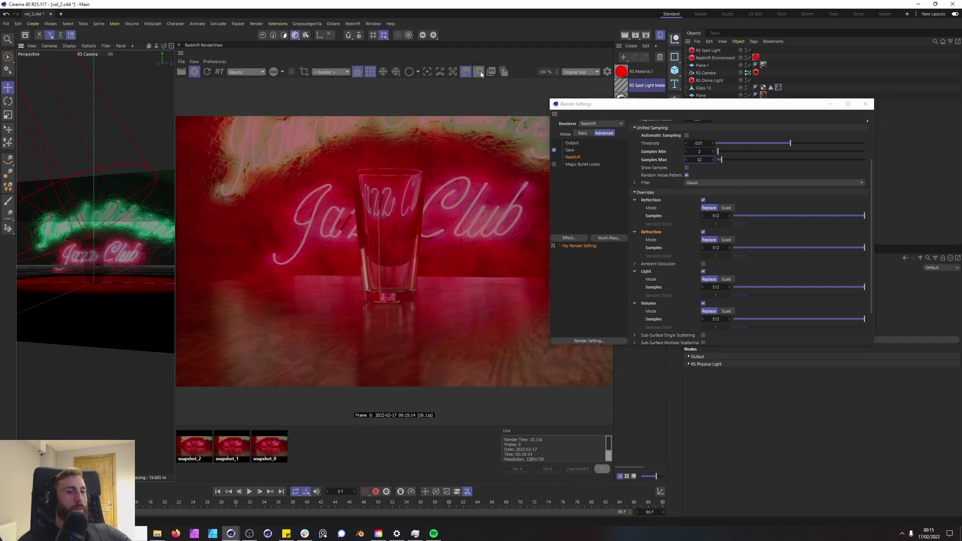
# - Raise Light and Volume override samples to 1024 and lower Reflection samples to 256
pyautogui.click(716, 287)
pyautogui.write('1024')
pyautogui.click(716, 318)
pyautogui.write('102')
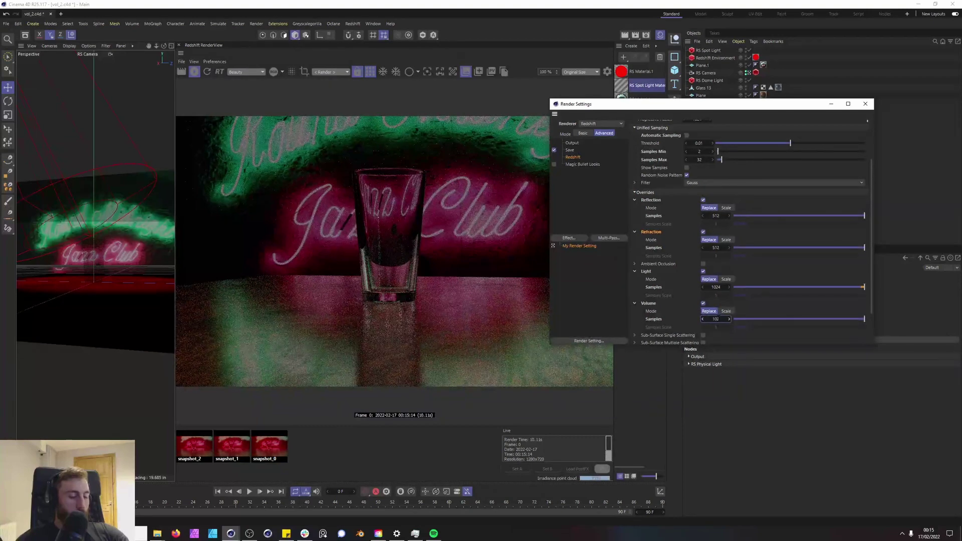
pyautogui.write('4')
pyautogui.press('Return')
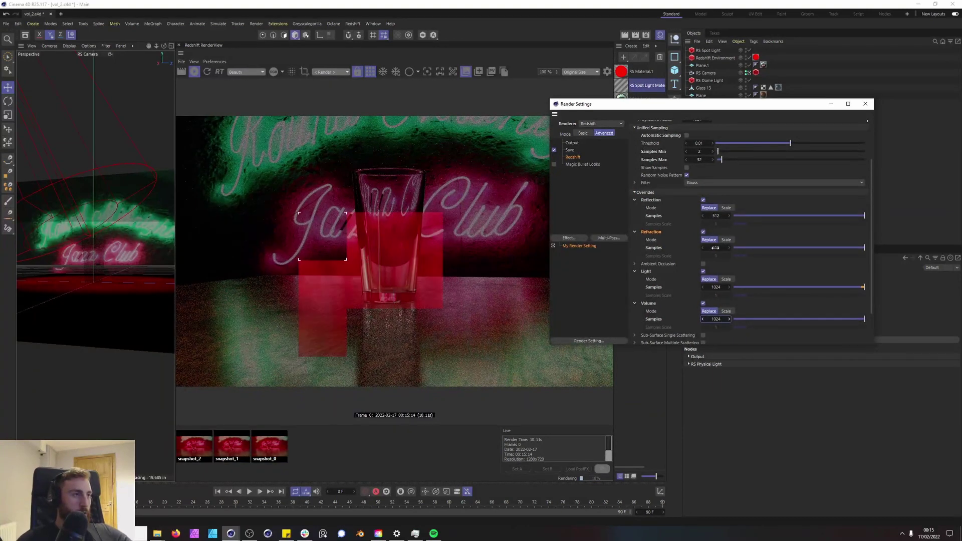
pyautogui.click(715, 216)
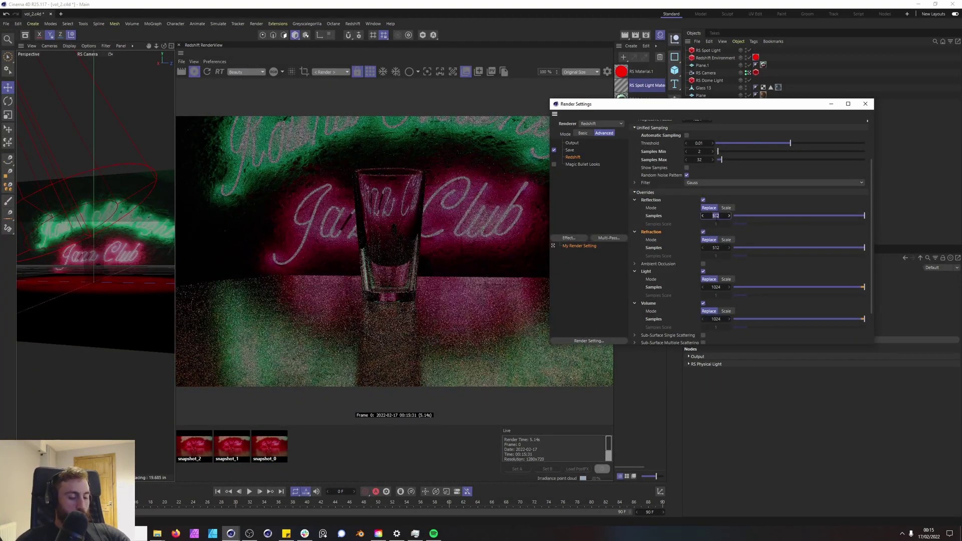
pyautogui.write('256')
pyautogui.press('Return')
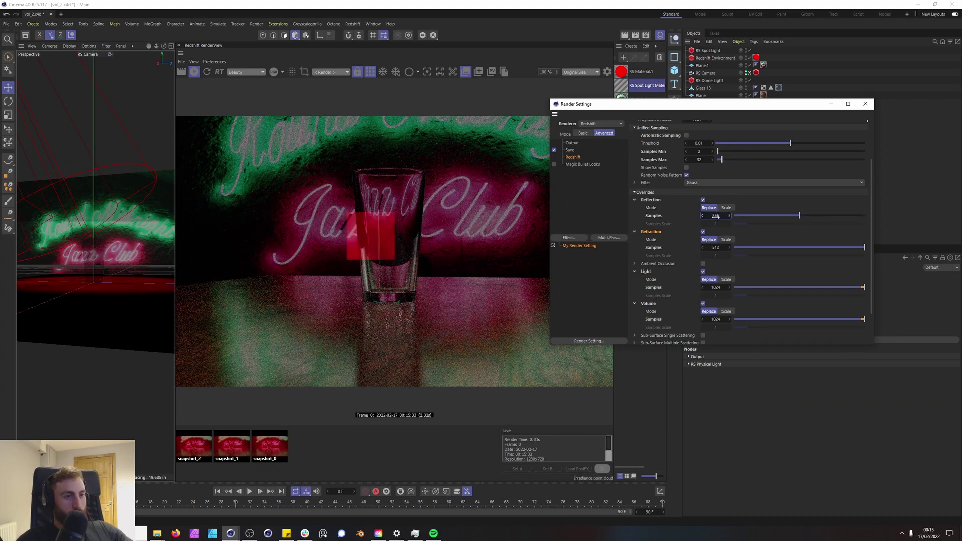
# - Restore unified Samples Max to 64
pyautogui.scroll(3, 771, 158)
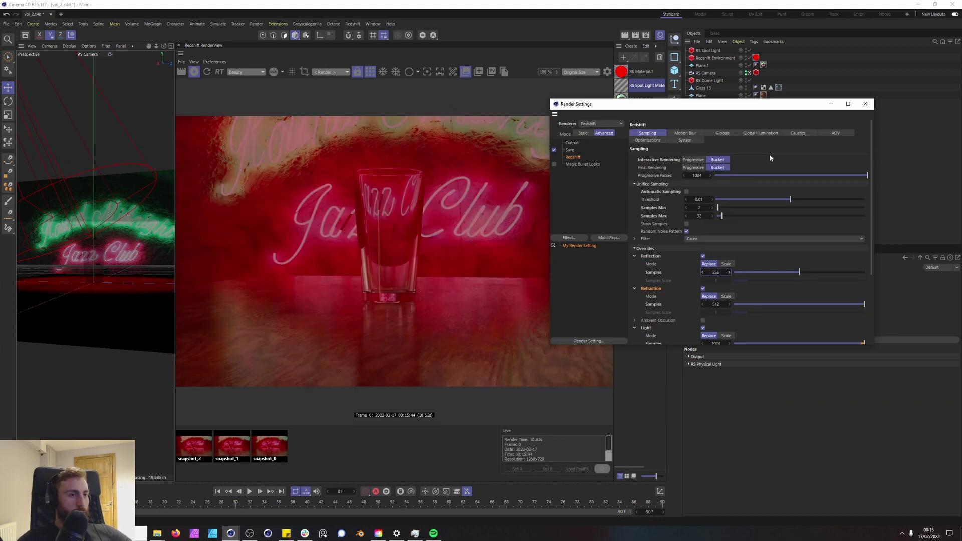
pyautogui.click(701, 215)
pyautogui.write('6')
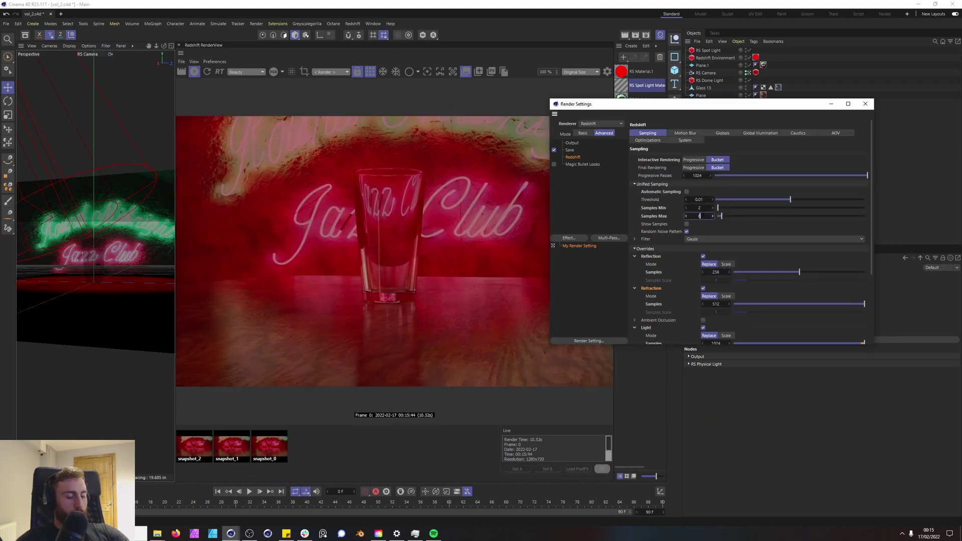
pyautogui.write('4')
pyautogui.press('Return')
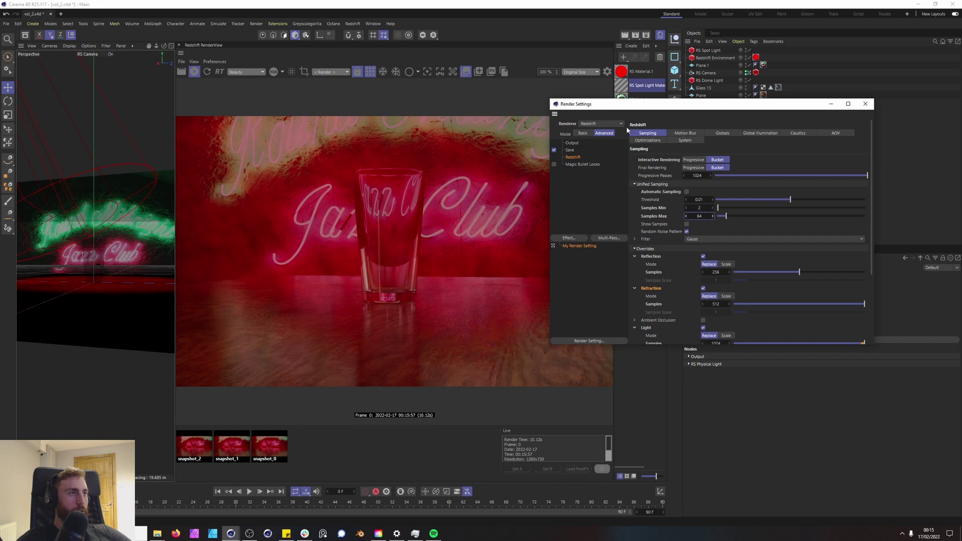
# - Store snapshot_3 of the 10 s render and display snapshot_0 for comparison
pyautogui.click(478, 72)
pyautogui.click(307, 445)
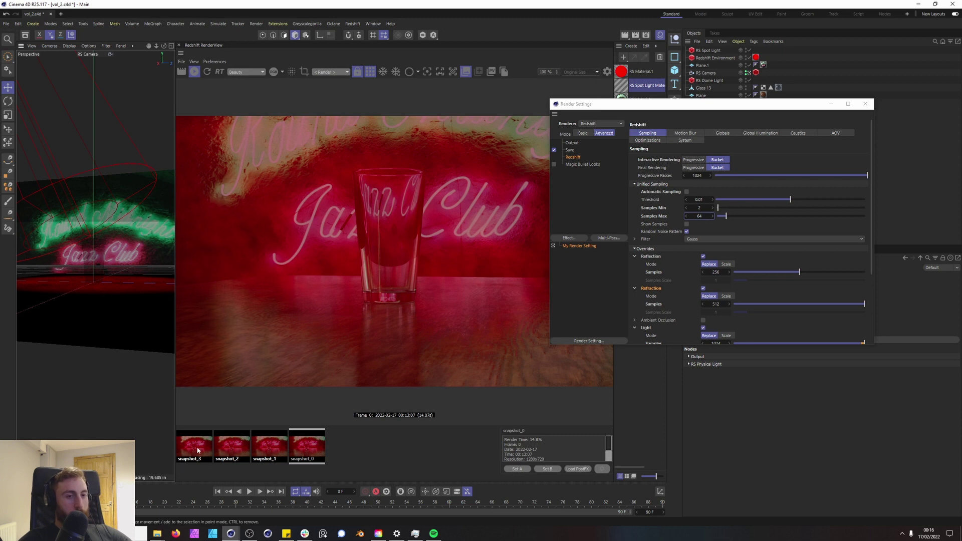
pyautogui.scroll(-2, 874, 150)
pyautogui.scroll(-2, 874, 211)
pyautogui.moveTo(872, 275); pyautogui.dragTo(873, 149)
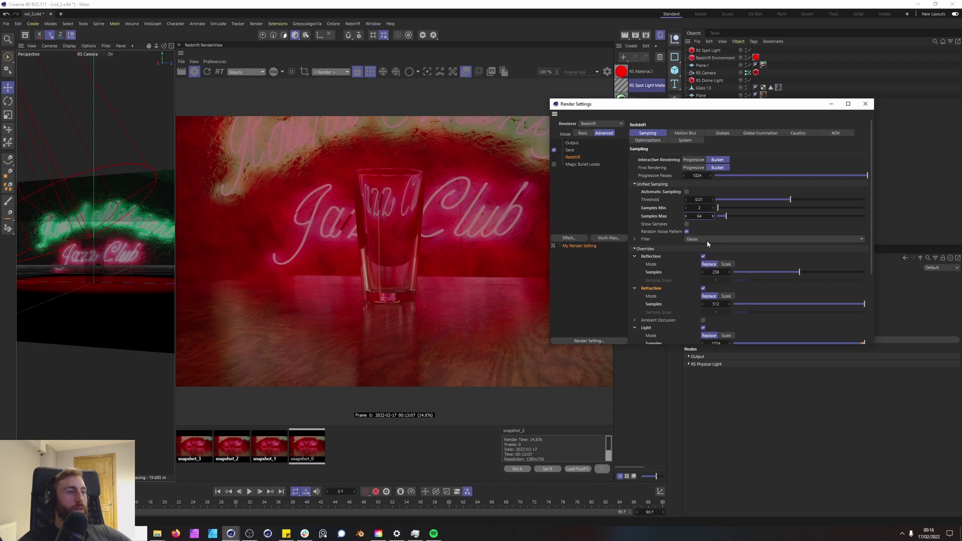
# - Switch the secondary GI engine to Brute Force and set Brute Force Rays to 64
pyautogui.click(758, 133)
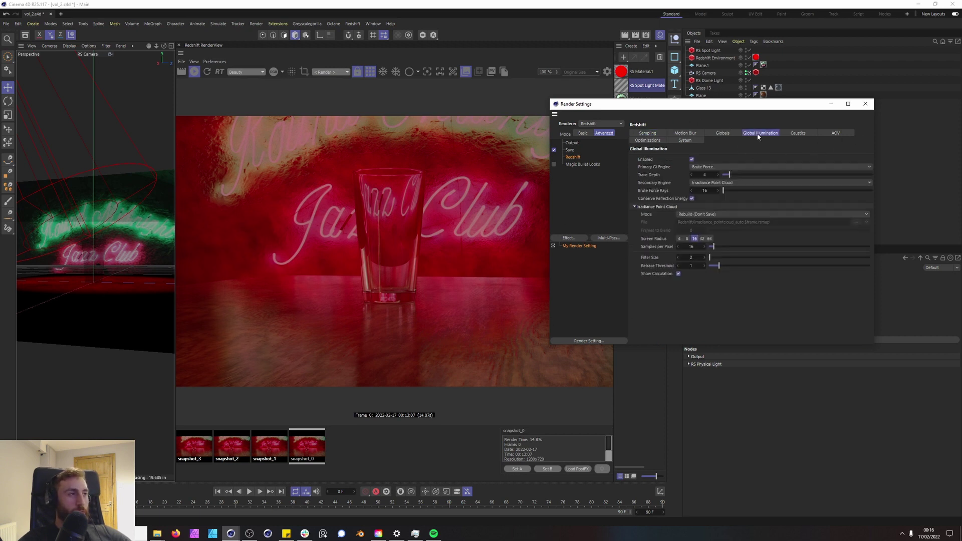
pyautogui.click(725, 182)
pyautogui.click(728, 200)
pyautogui.click(705, 190)
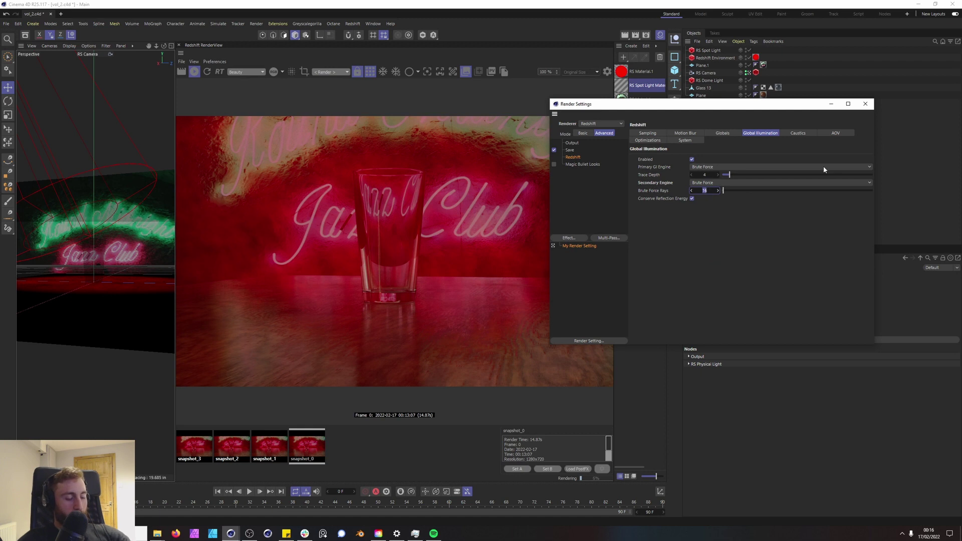
pyautogui.write('64')
pyautogui.press('Return')
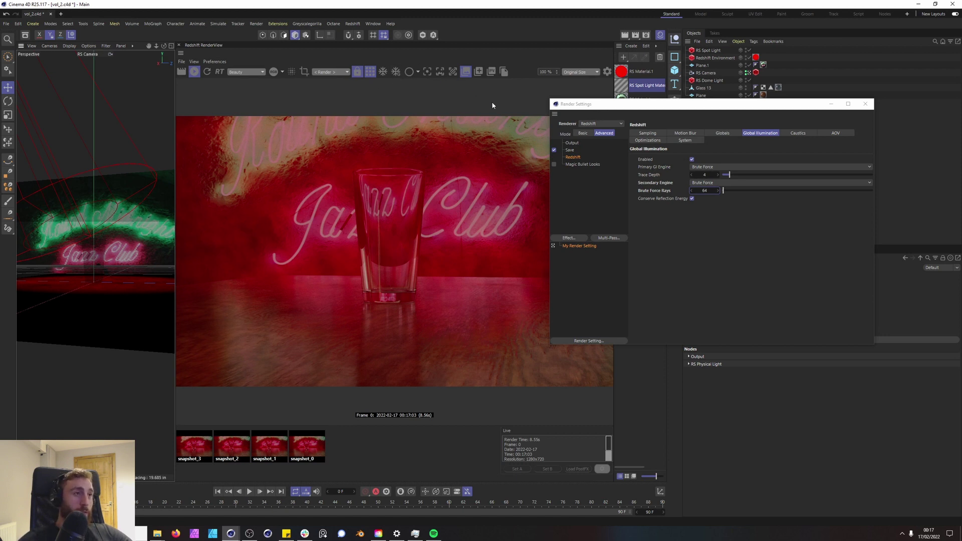
# - Save snapshot_4 of the Brute Force render and display snapshot_2 beside it
pyautogui.moveTo(664, 104); pyautogui.dragTo(698, 115)
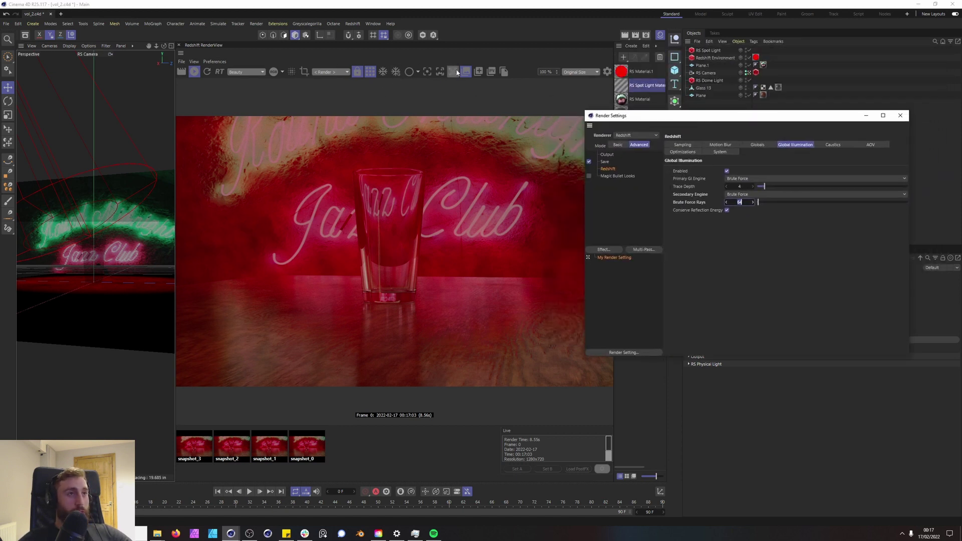
pyautogui.click(400, 72)
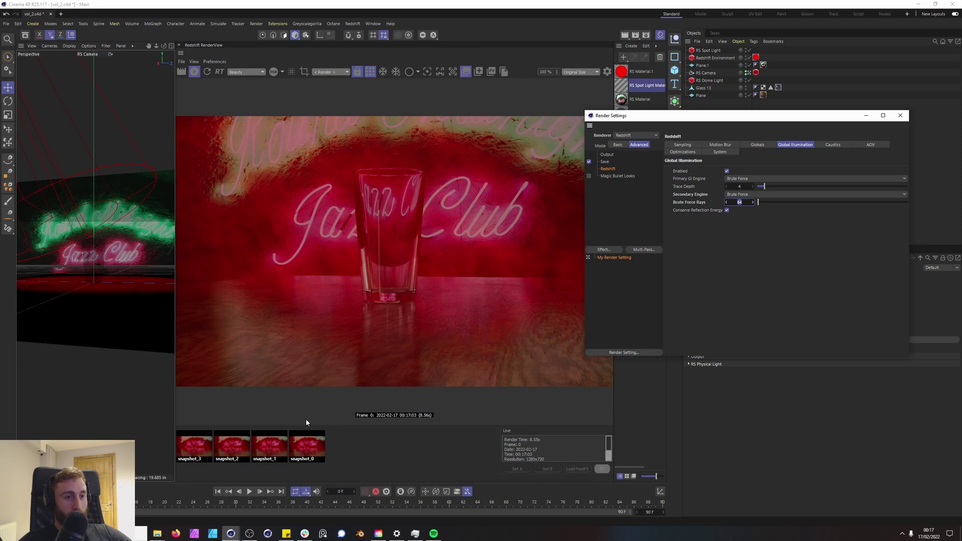
pyautogui.click(269, 446)
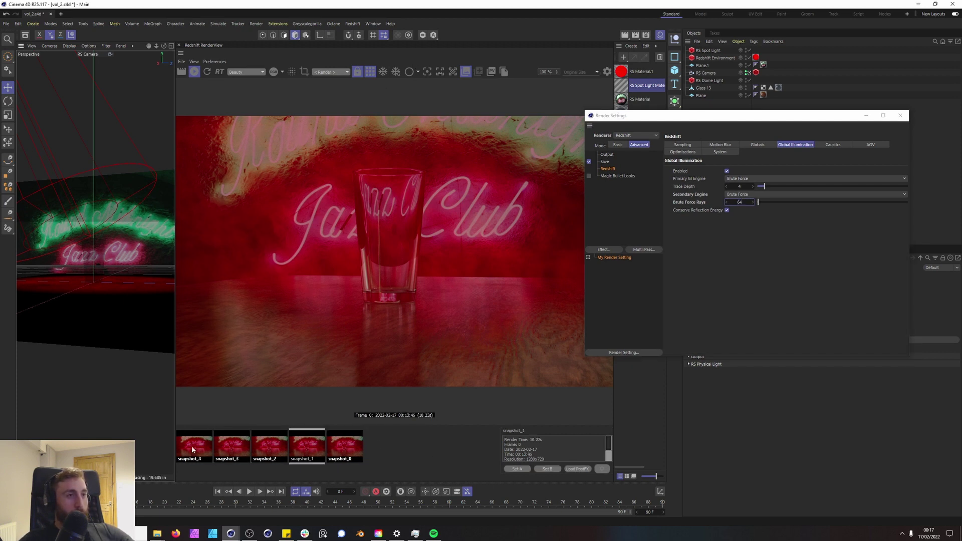
# - Flip between snapshot_1, snapshot_2 and the newest snapshot with the arrow keys
pyautogui.press('Right')
pyautogui.press('Left')
pyautogui.press('Left')
pyautogui.press('Right')
pyautogui.press('Right')
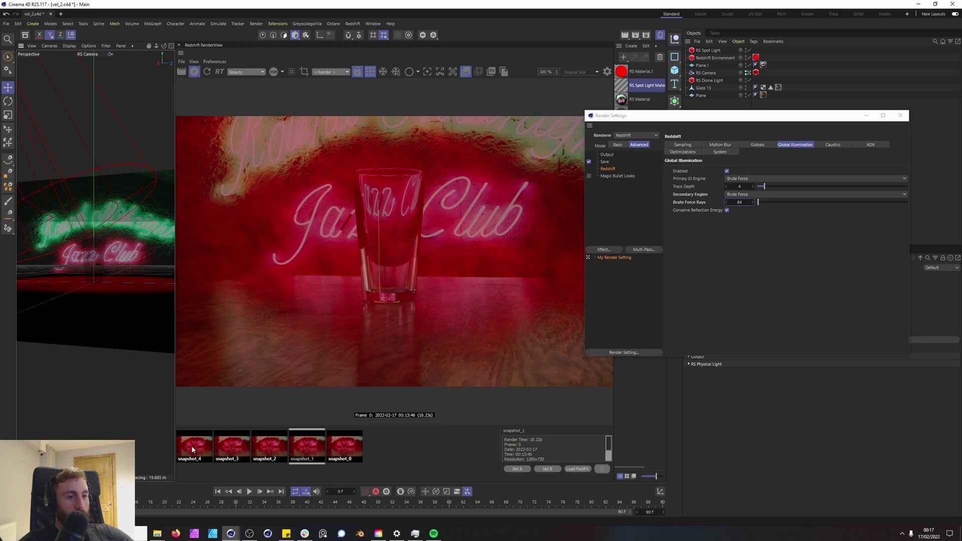
pyautogui.press('Left')
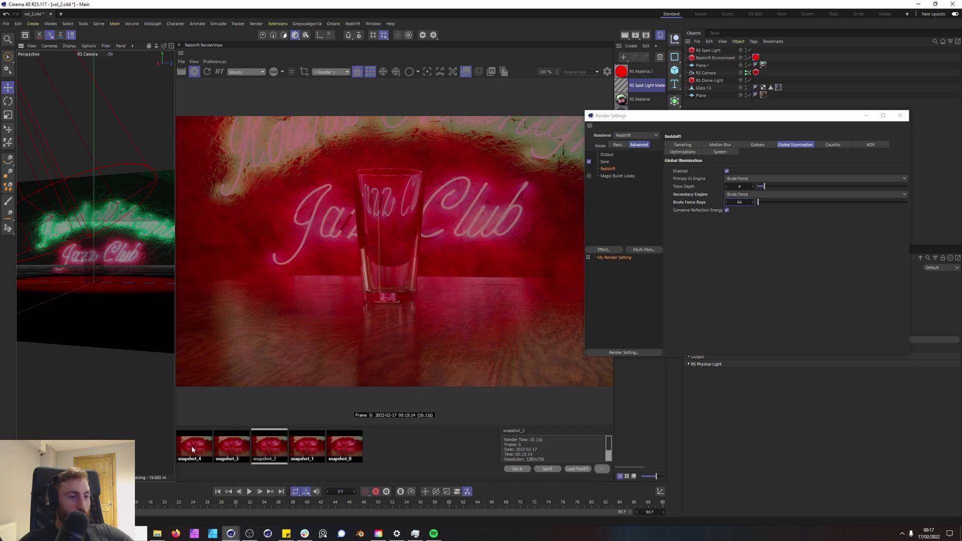
pyautogui.press('Right')
pyautogui.press('Left')
pyautogui.press('Left')
pyautogui.press('Left')
pyautogui.press('Right')
pyautogui.press('Right')
pyautogui.press('Right')
pyautogui.press('Left')
pyautogui.press('Left')
pyautogui.press('Left')
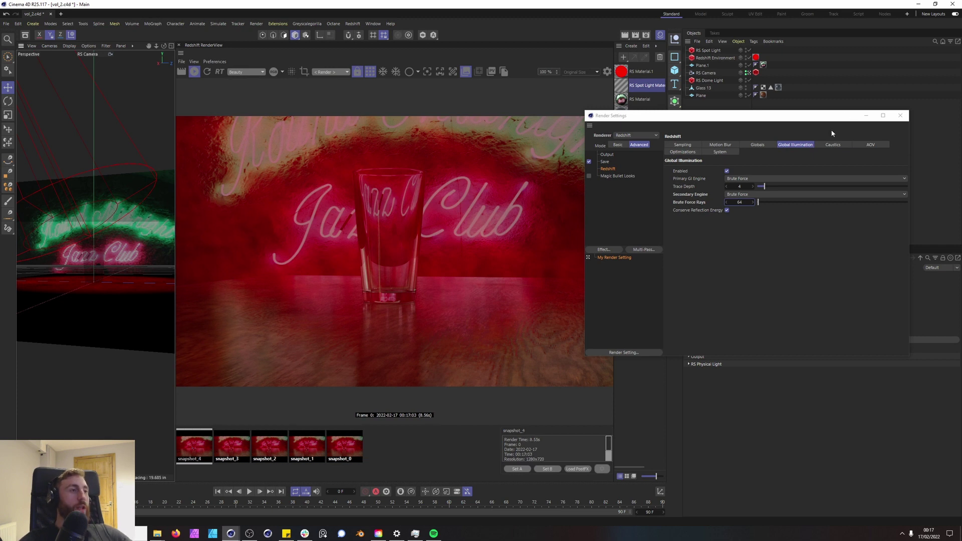
# - Close the Render Settings window
pyautogui.click(900, 115)
pyautogui.click(715, 58)
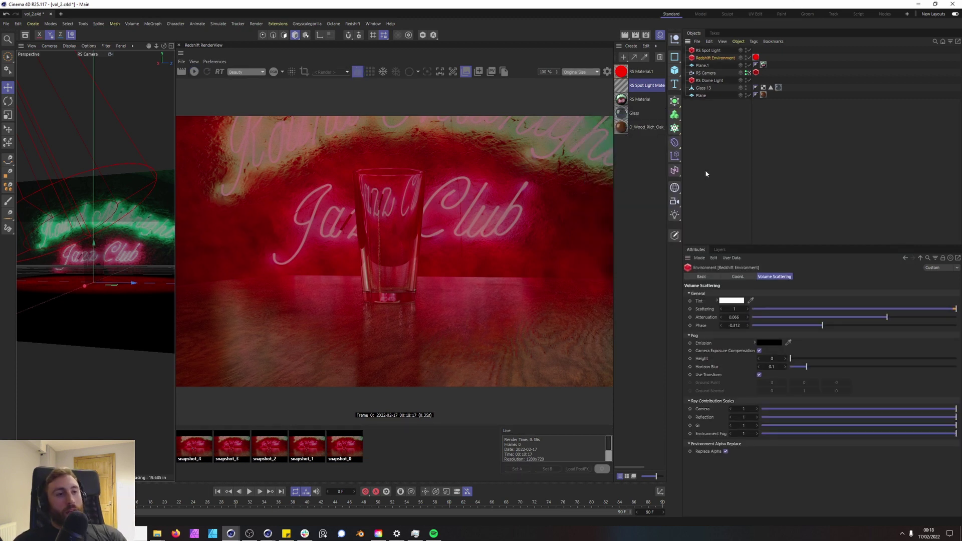